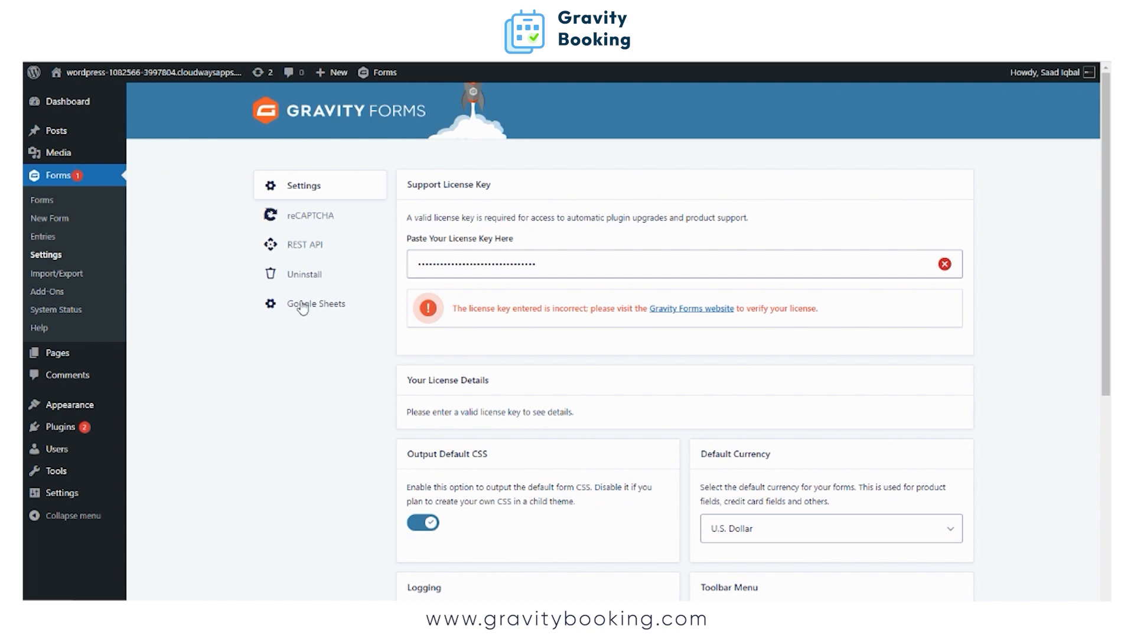
# Clear the Client ID, Client Secret and Google Access Code fields in the Google Sheets connection settings
pyautogui.click(582, 342)
pyautogui.hotkey('ctrl', 'a')
pyautogui.press('BackSpace')
pyautogui.click(590, 364)
pyautogui.hotkey('ctrl', 'a')
pyautogui.press('BackSpace')
pyautogui.click(590, 385)
pyautogui.hotkey('ctrl', 'a')
pyautogui.press('BackSpace')
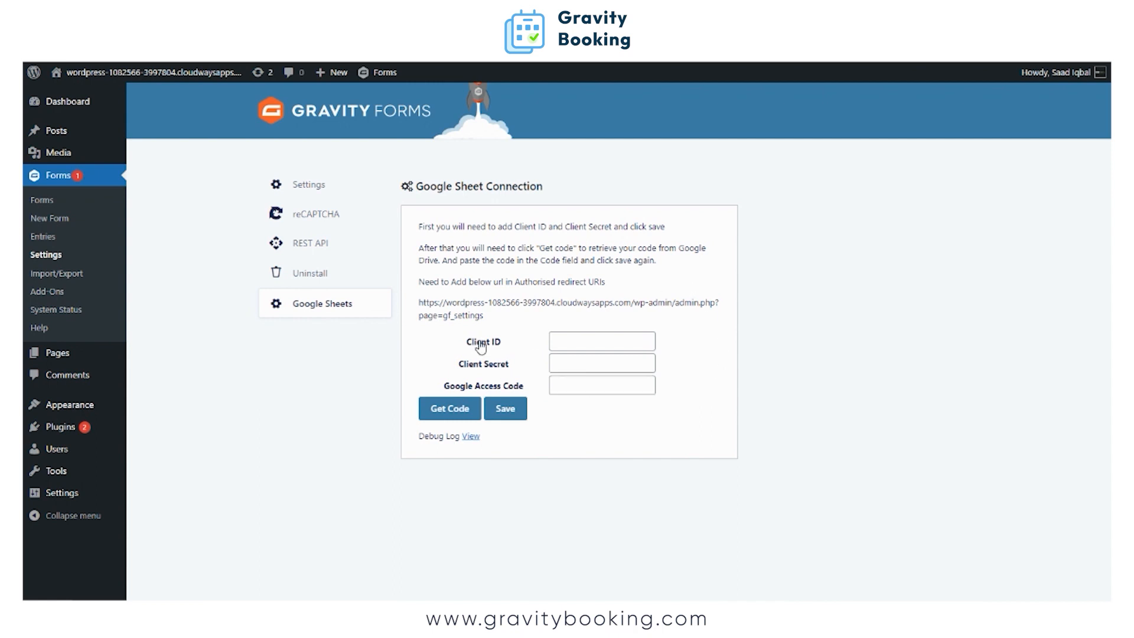
pyautogui.moveTo(467, 342); pyautogui.dragTo(501, 346)
pyautogui.moveTo(437, 186); pyautogui.dragTo(592, 193)
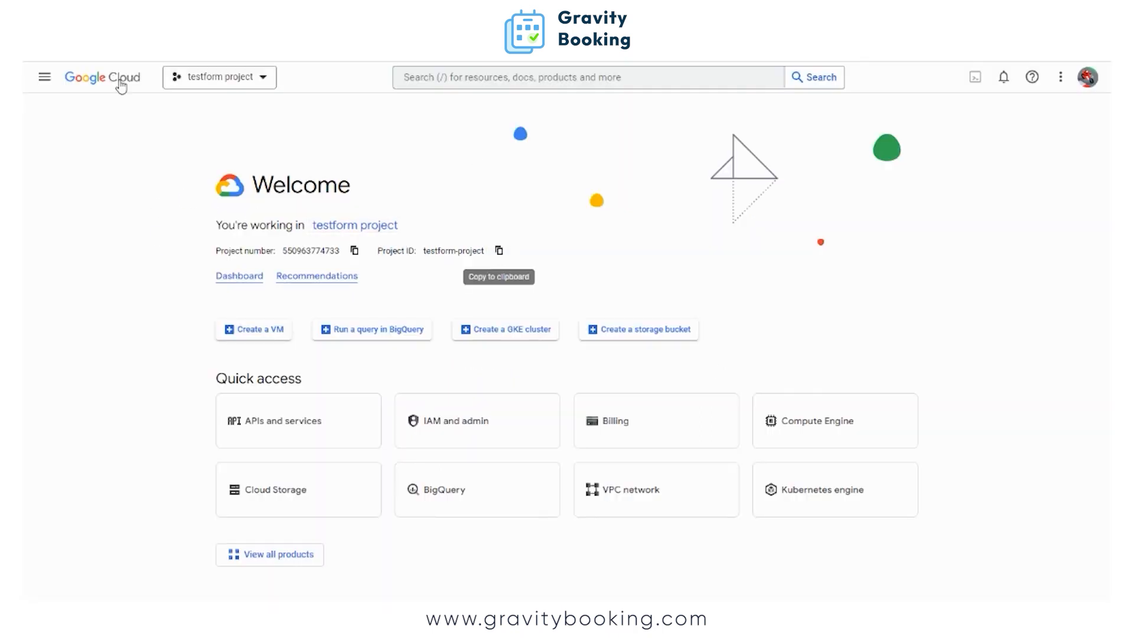
# Switch to Google Cloud and create a new project named "my test project 123" with no organisation
pyautogui.click(238, 85)
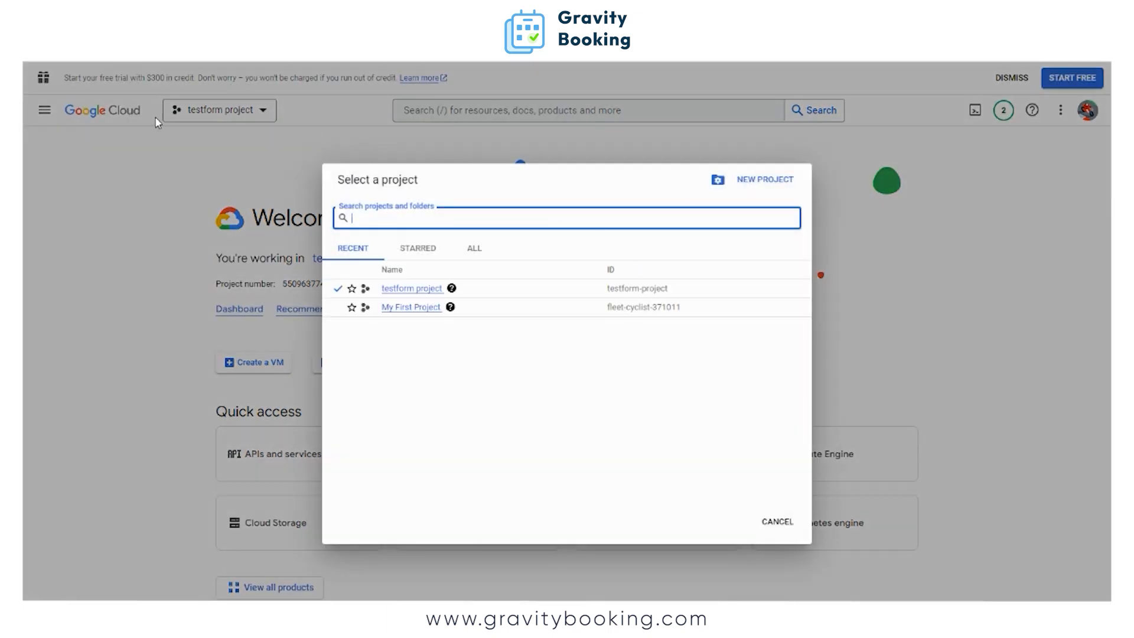
pyautogui.click(169, 126)
pyautogui.click(220, 112)
pyautogui.moveTo(421, 186); pyautogui.dragTo(354, 181)
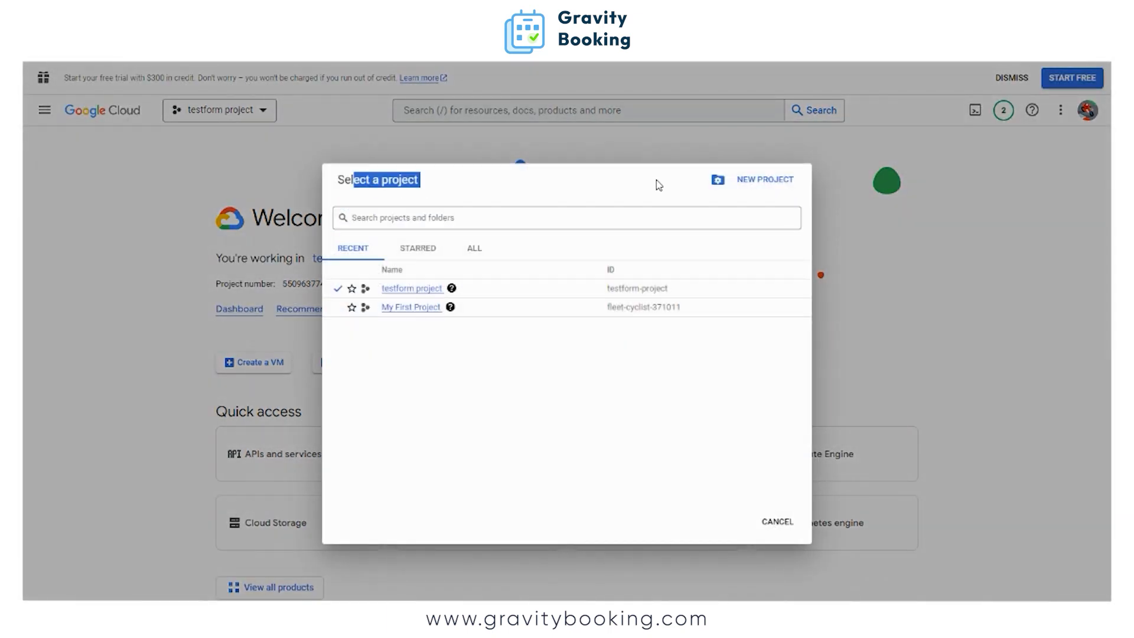
pyautogui.click(756, 181)
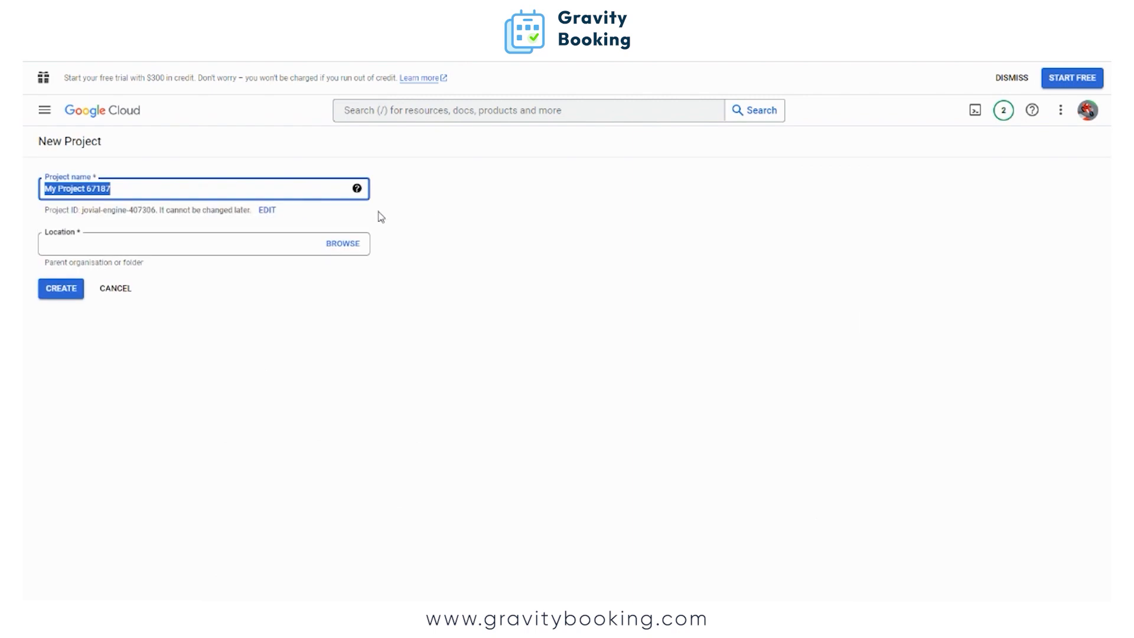
pyautogui.click(167, 266)
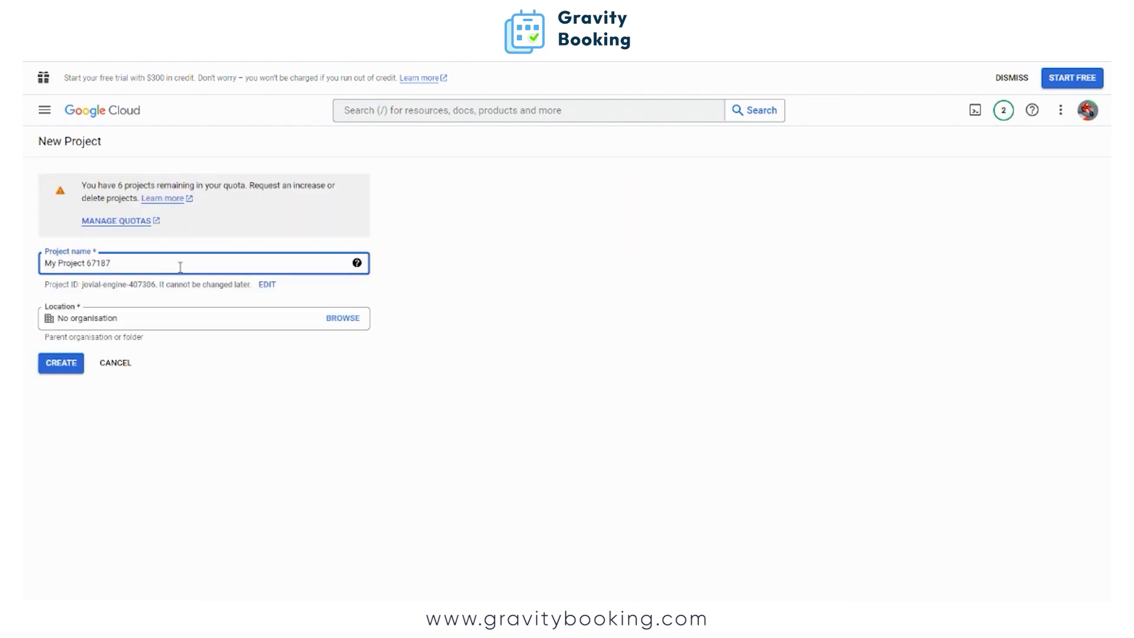
pyautogui.moveTo(180, 267); pyautogui.dragTo(51, 267)
pyautogui.press('BackSpace')
pyautogui.press('BackSpace')
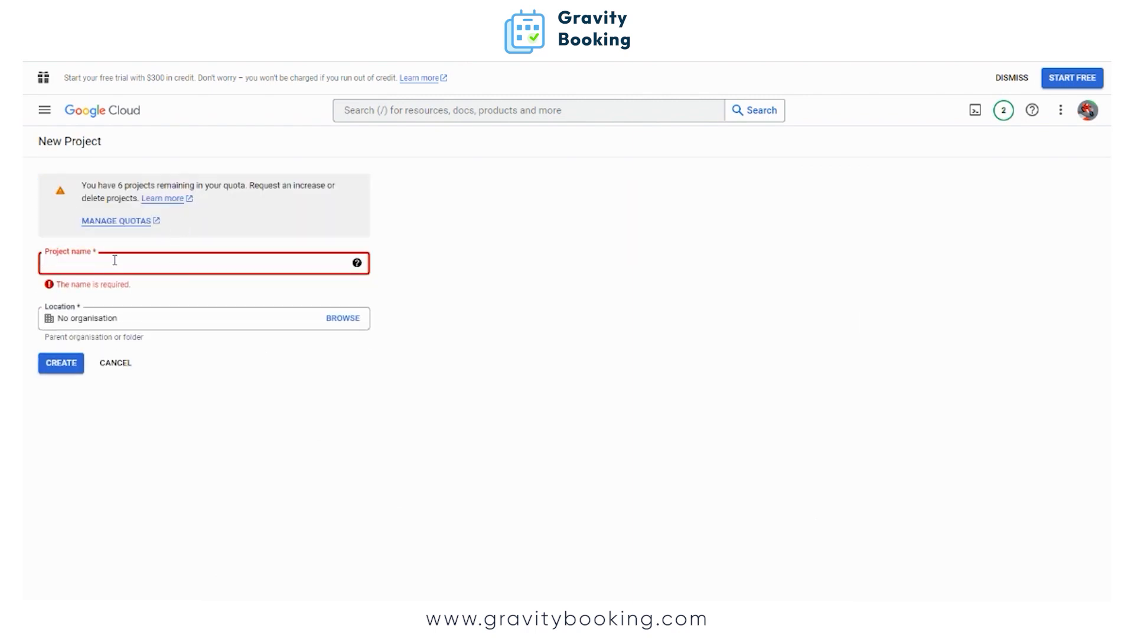
pyautogui.write('my test project 123')
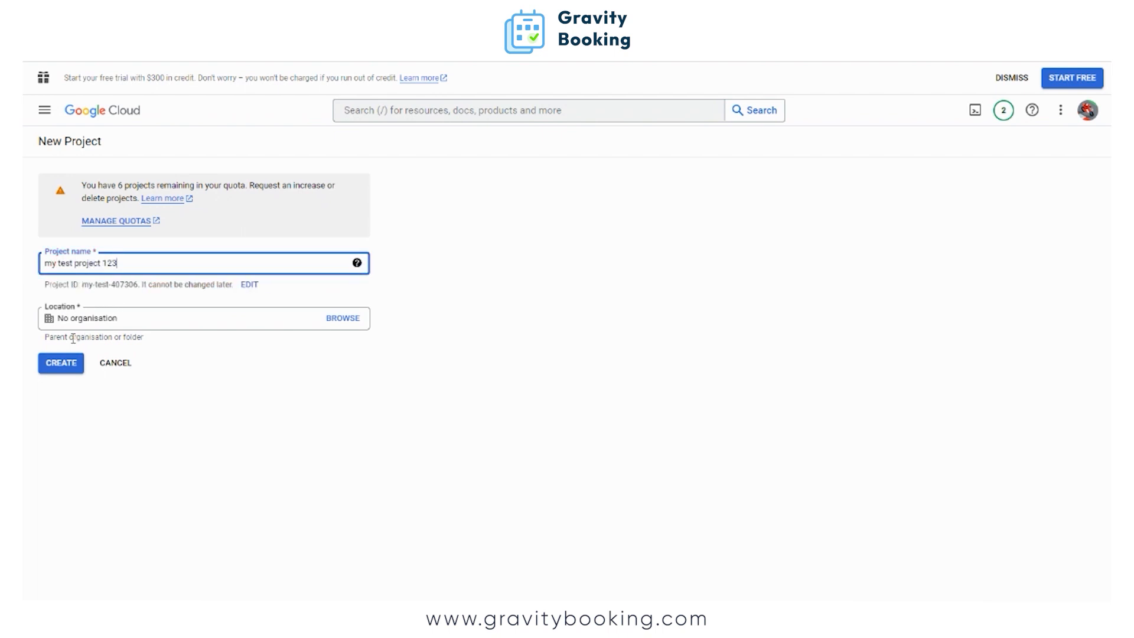
pyautogui.click(60, 363)
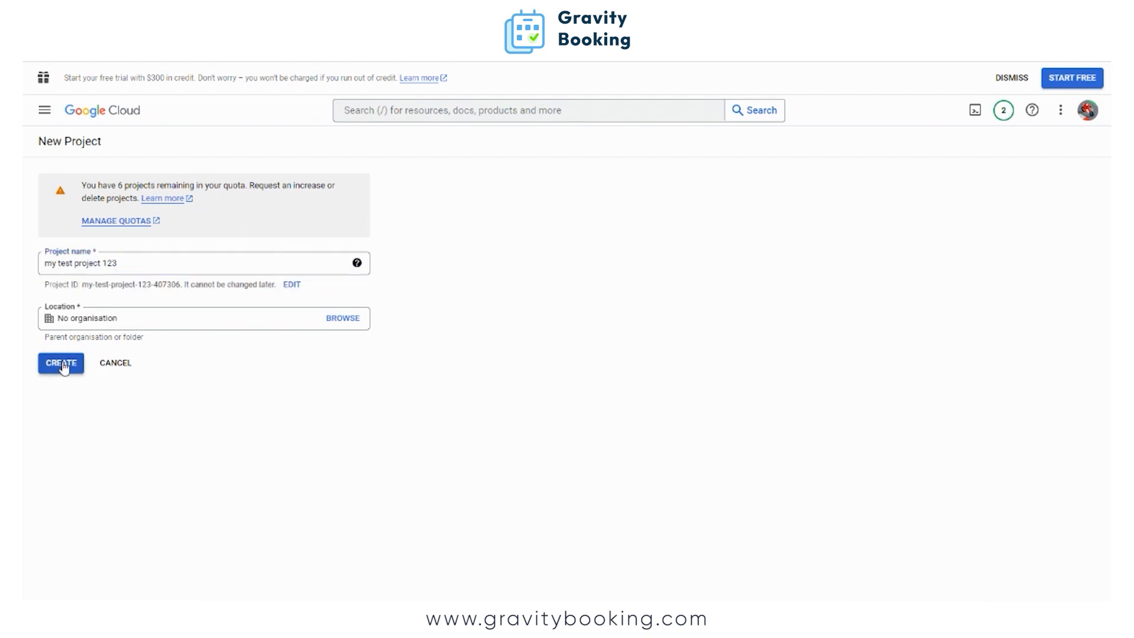
# Select "my test project 123" as the active project
pyautogui.click(812, 164)
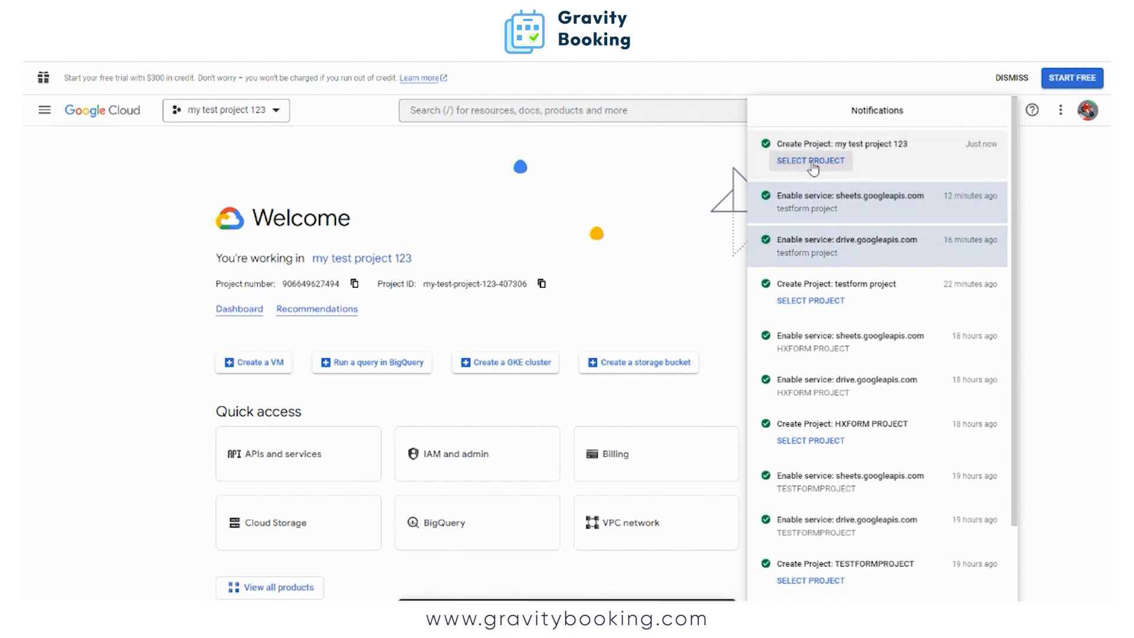
pyautogui.click(181, 110)
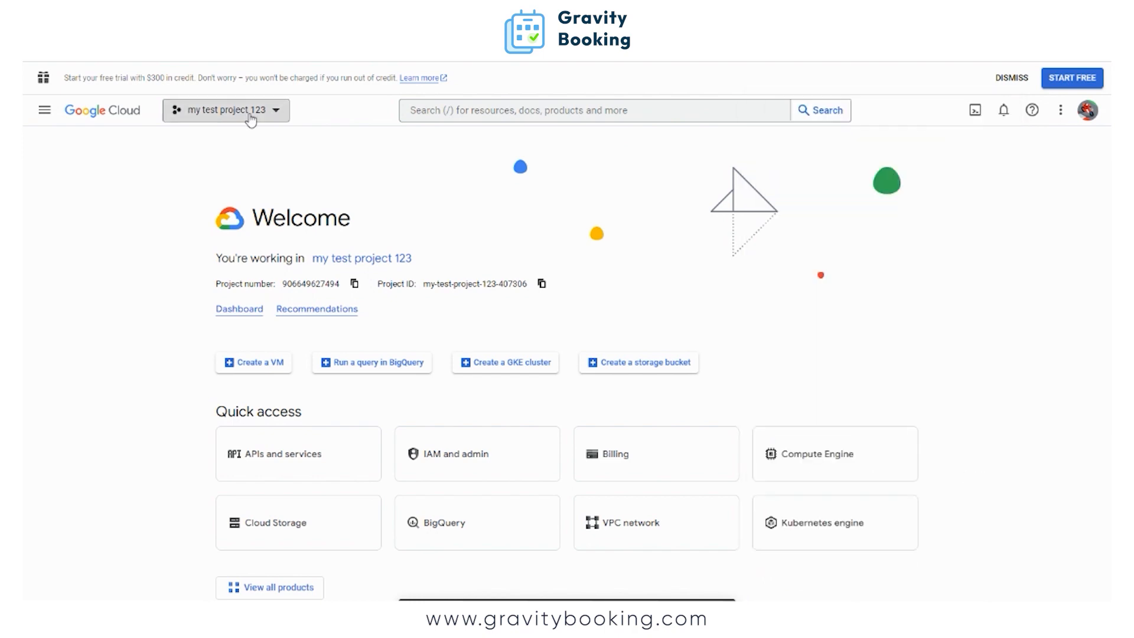
pyautogui.click(44, 110)
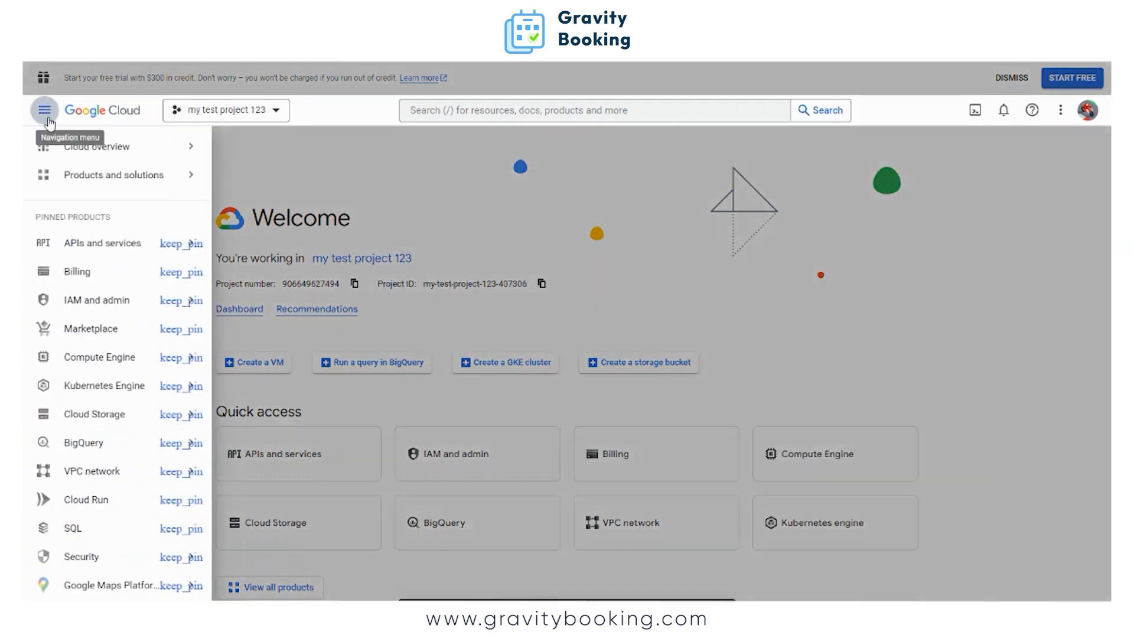
pyautogui.click(223, 118)
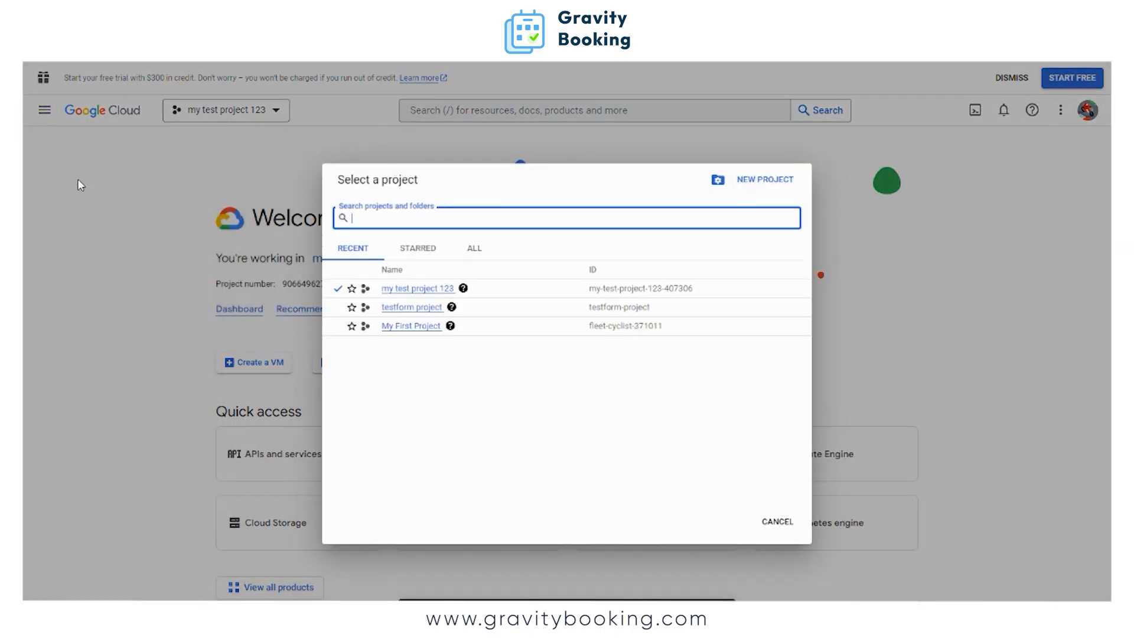
pyautogui.click(419, 286)
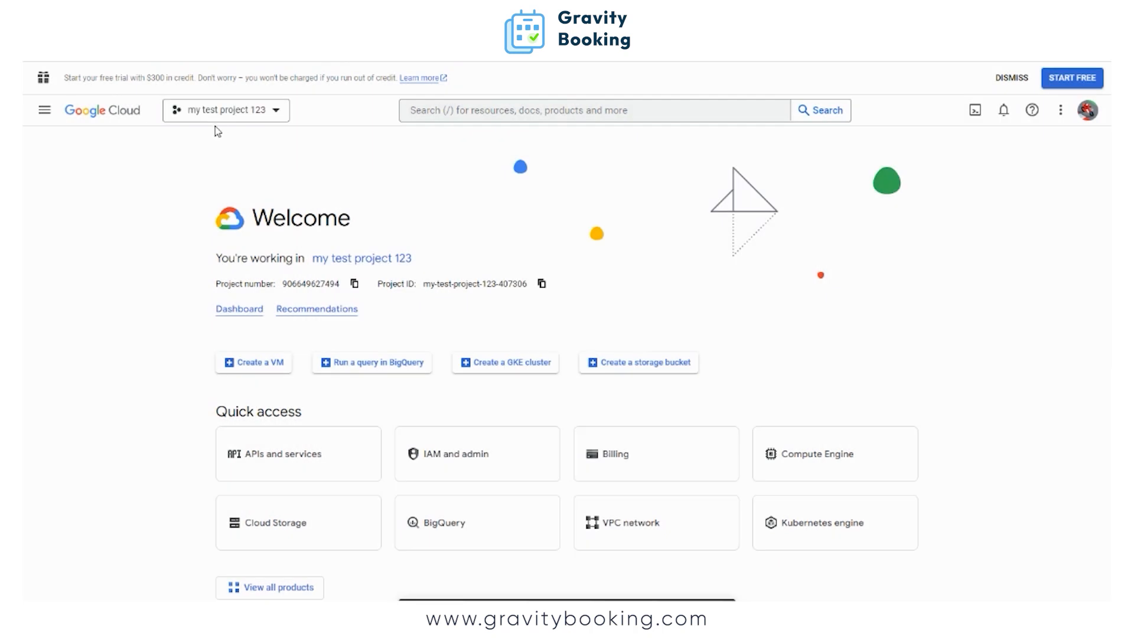
# Start the OAuth consent screen registration under APIs and services with the External user type
pyautogui.click(44, 109)
pyautogui.moveTo(123, 244)
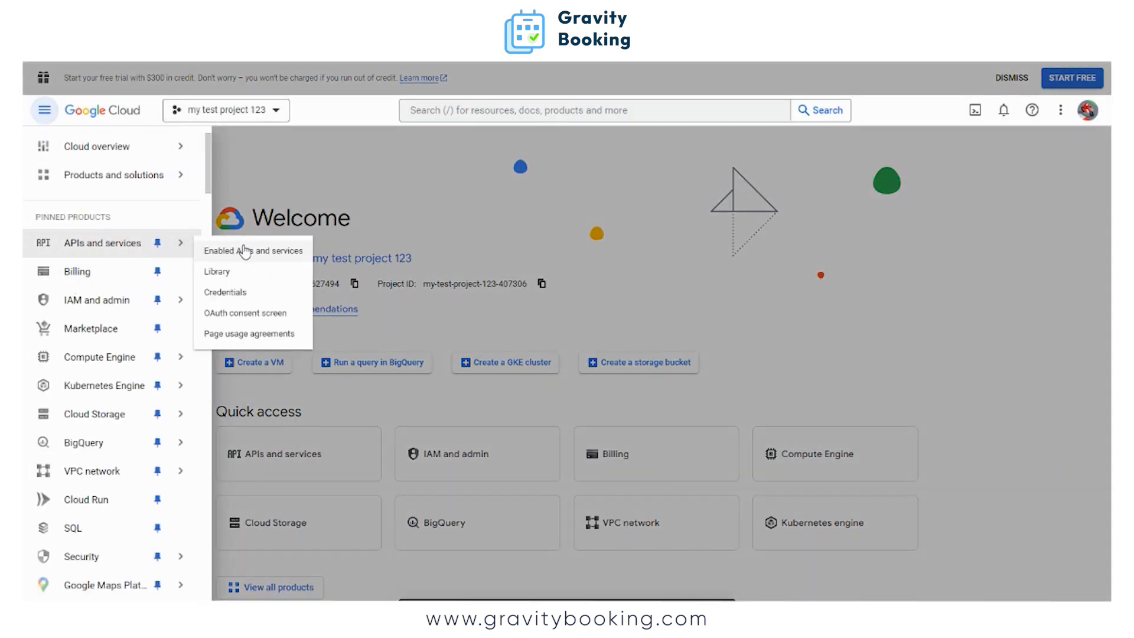
pyautogui.click(240, 315)
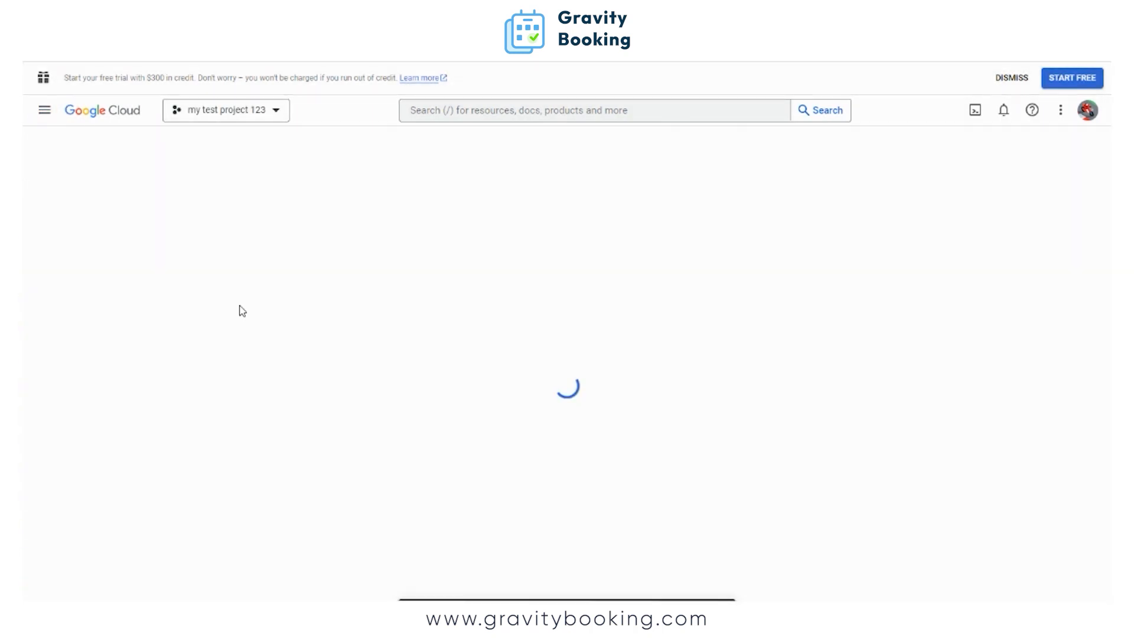
pyautogui.tripleClick(304, 141)
pyautogui.click(209, 302)
pyautogui.click(230, 408)
# Set the app name to "test app name" and choose the account's e-mail as the user support email
pyautogui.click(295, 303)
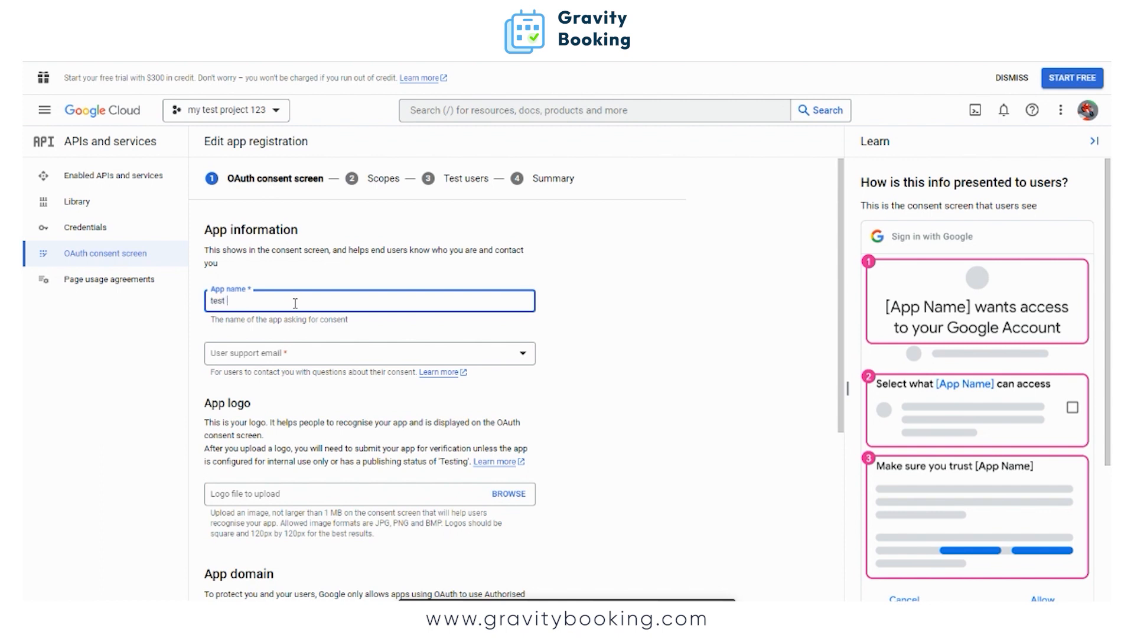
pyautogui.click(273, 353)
pyautogui.click(284, 367)
pyautogui.moveTo(210, 372); pyautogui.dragTo(391, 372)
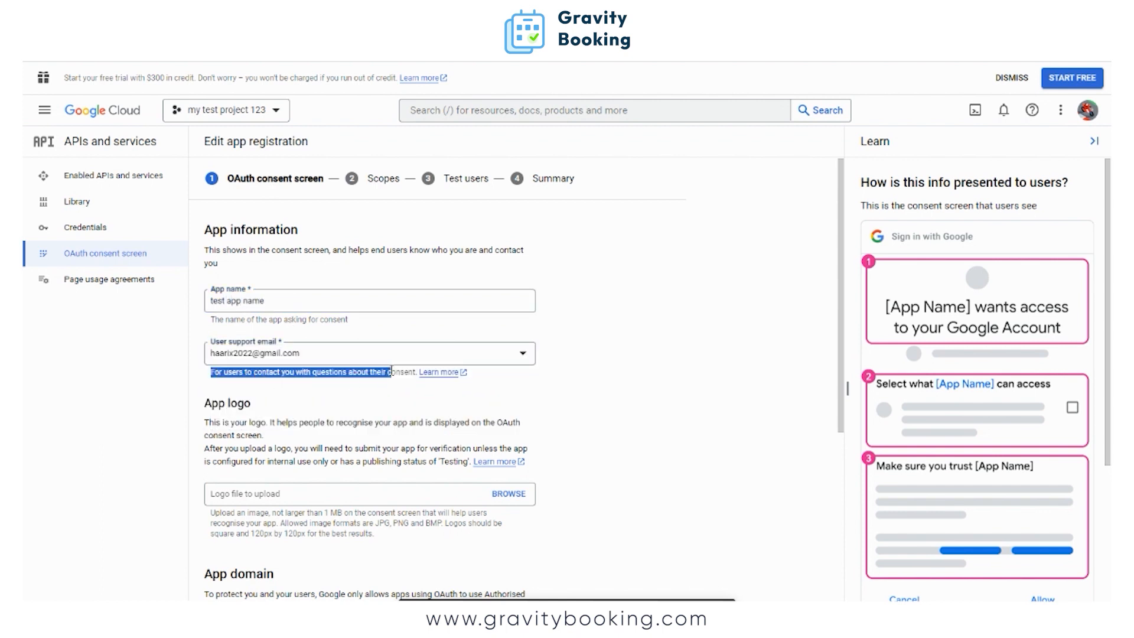
pyautogui.click(372, 389)
pyautogui.scroll(-5, 237, 522)
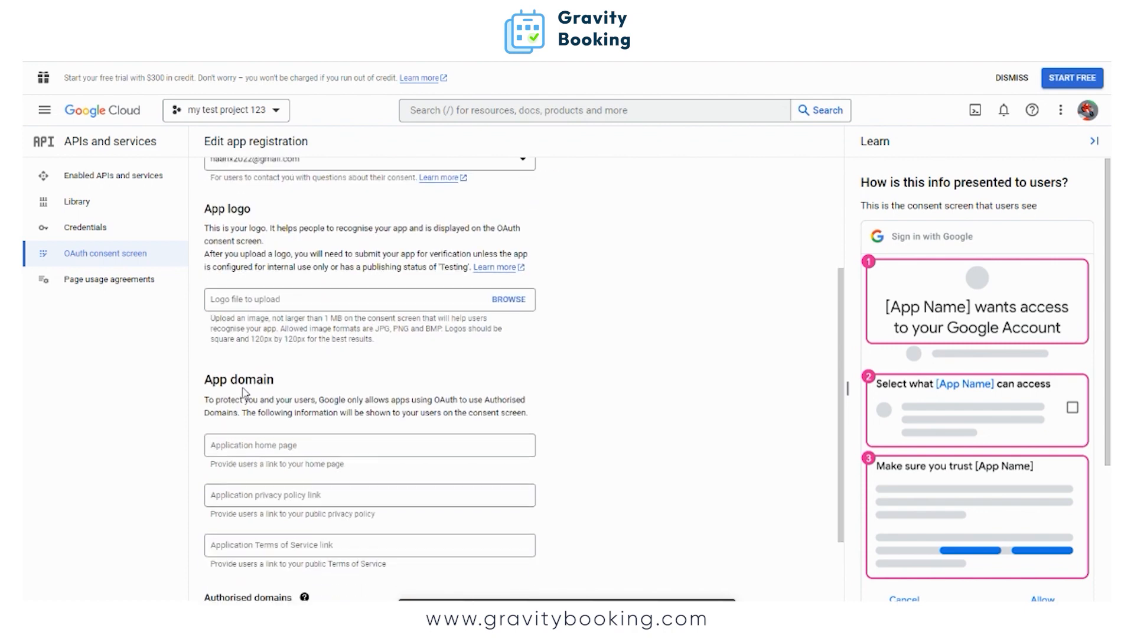
pyautogui.moveTo(207, 253); pyautogui.dragTo(308, 255)
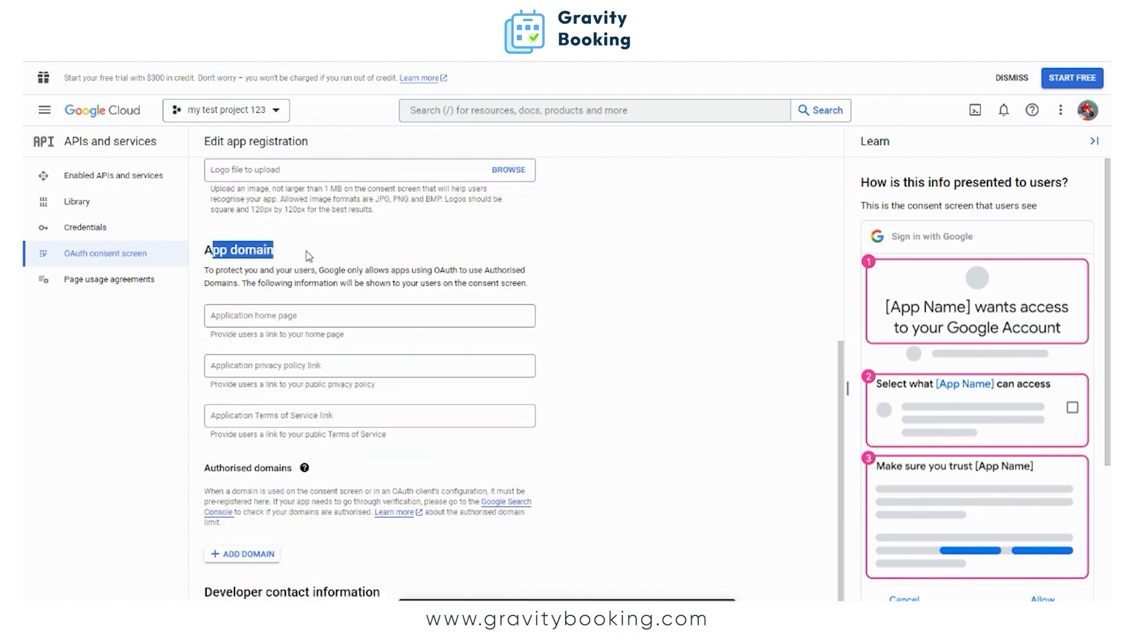
pyautogui.click(278, 317)
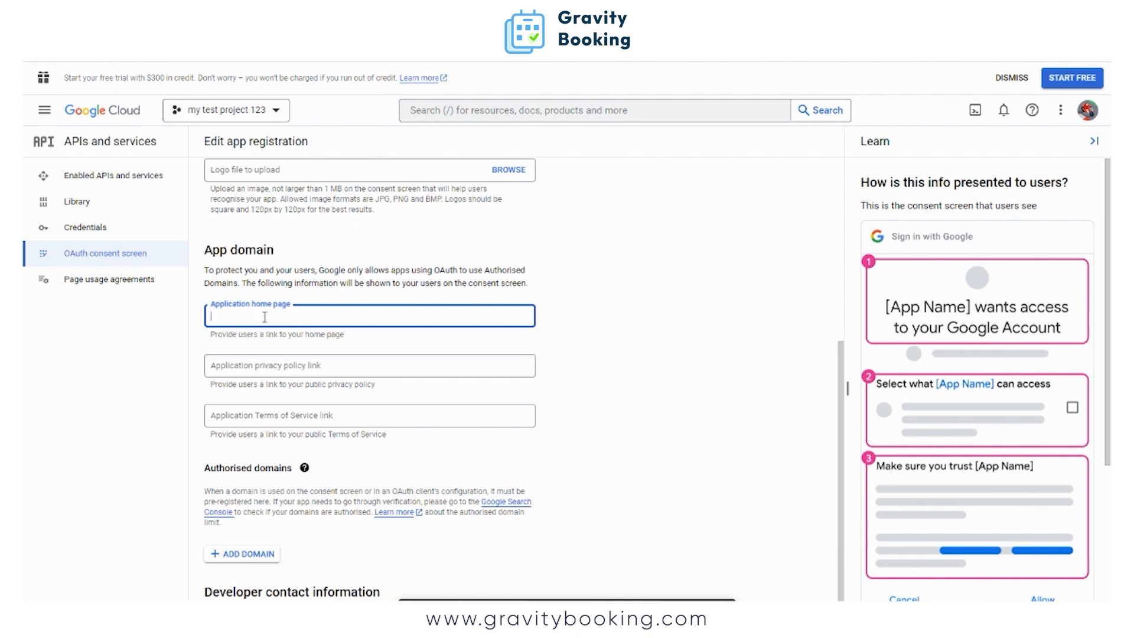
pyautogui.write('https://wordpress-1082566-3997804.cloudwaysapps.com/')
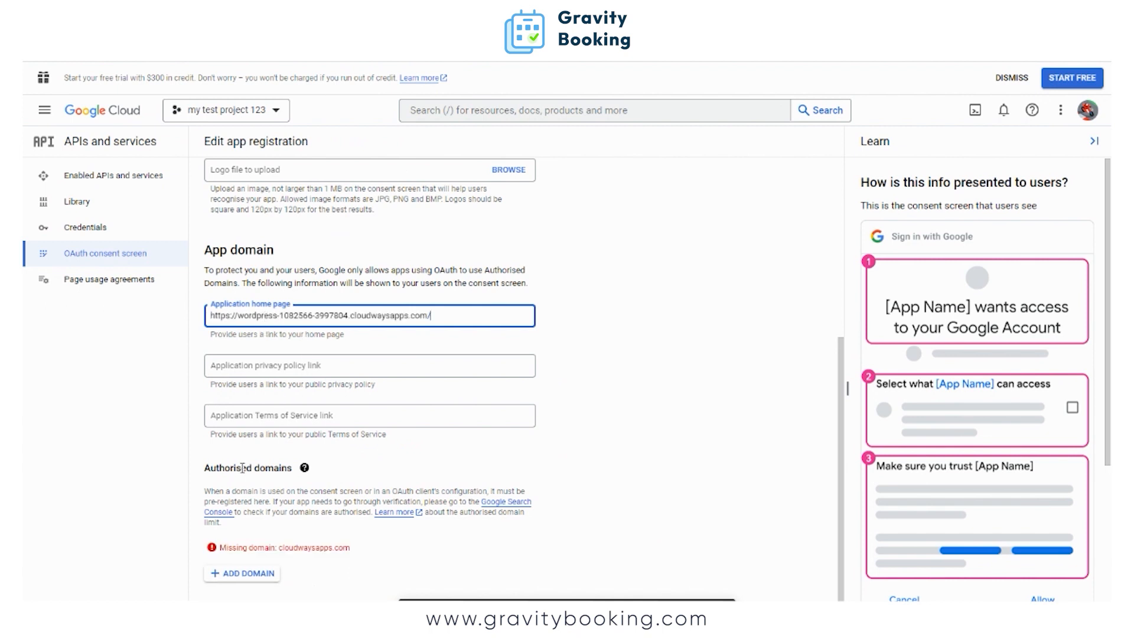
# Add cloudwaysapps.com as an authorised domain, copying it from the application home page address
pyautogui.scroll(-1, 242, 468)
pyautogui.moveTo(211, 396); pyautogui.dragTo(292, 396)
pyautogui.click(232, 505)
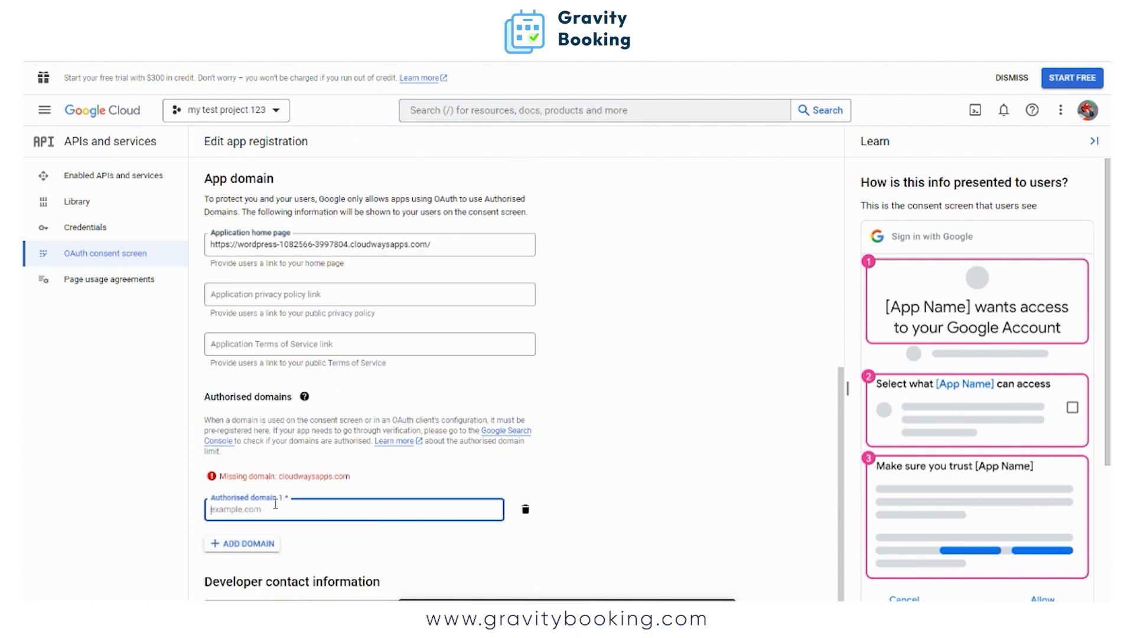
pyautogui.moveTo(351, 244); pyautogui.dragTo(427, 244)
pyautogui.rightClick(422, 245)
pyautogui.click(447, 286)
pyautogui.click(279, 510)
pyautogui.hotkey('ctrl', 'v')
pyautogui.click(368, 536)
# Enter the developer's contact e-mail address and save the OAuth consent screen details to continue
pyautogui.scroll(-1, 308, 496)
pyautogui.click(274, 572)
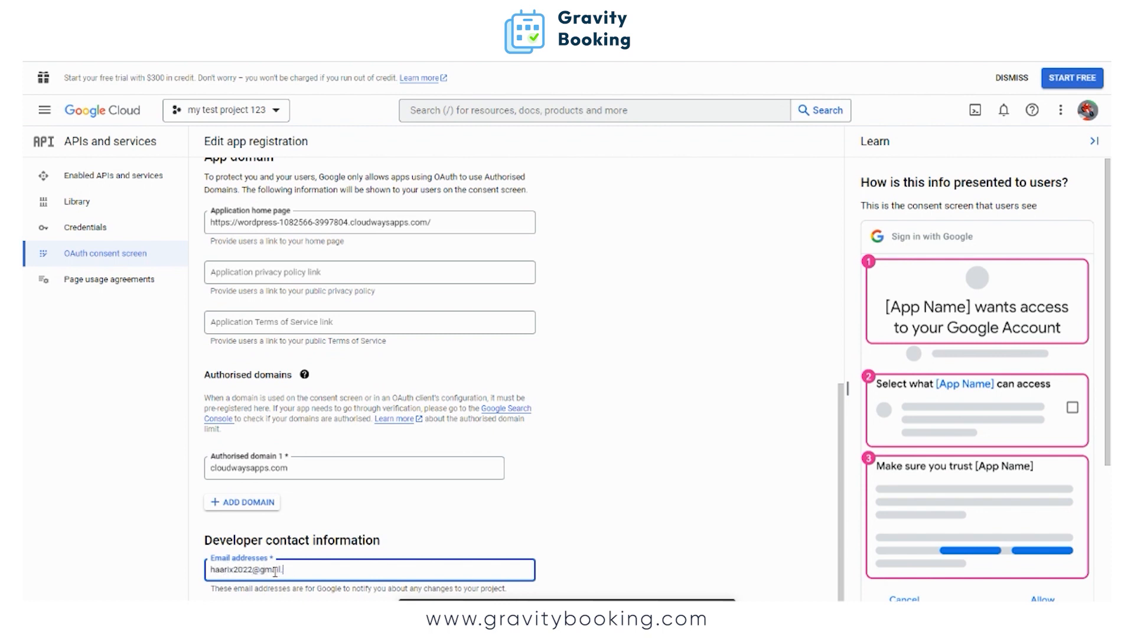
pyautogui.moveTo(236, 539); pyautogui.dragTo(380, 540)
pyautogui.moveTo(215, 589); pyautogui.dragTo(474, 596)
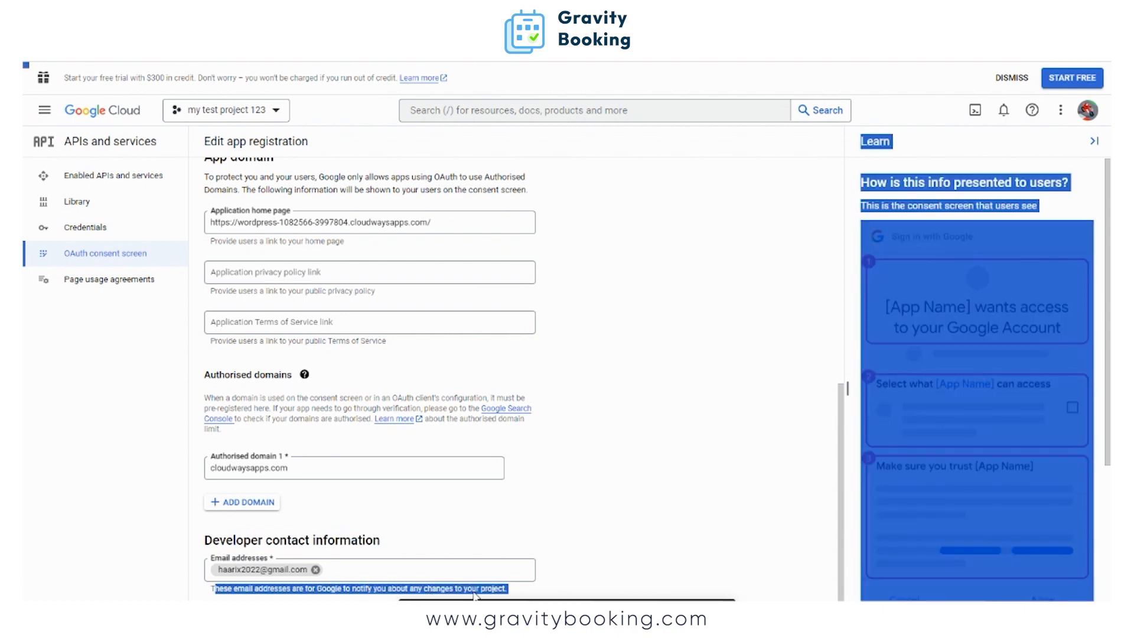
pyautogui.click(563, 570)
pyautogui.click(248, 622)
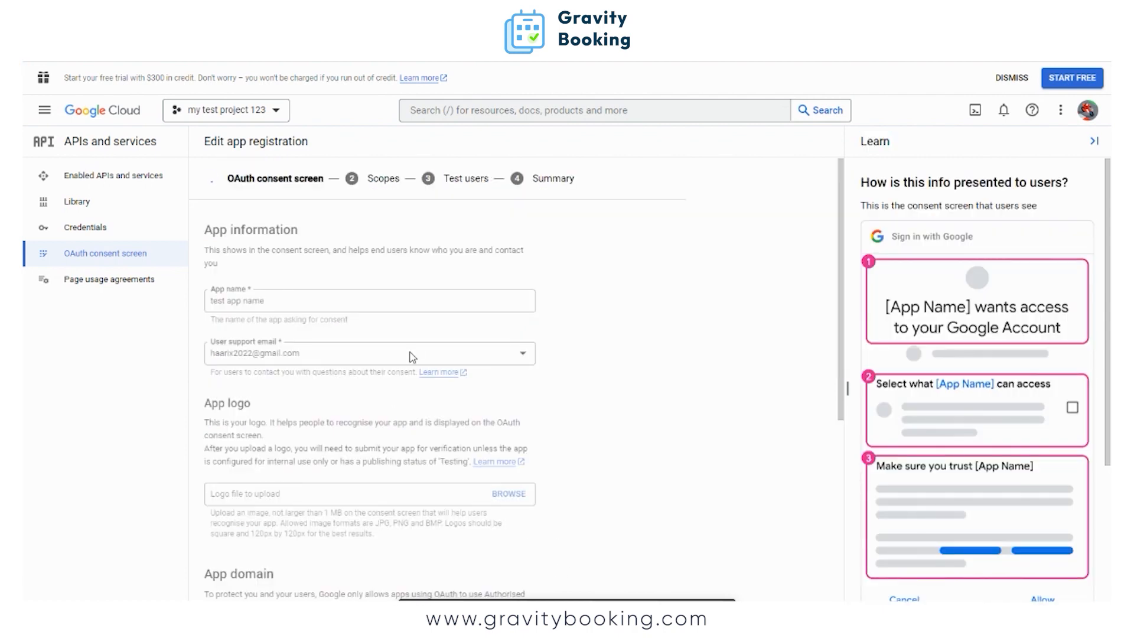
# Save the Scopes and Test users stages without additions and return from the summary to the consent screen overview
pyautogui.click(1094, 140)
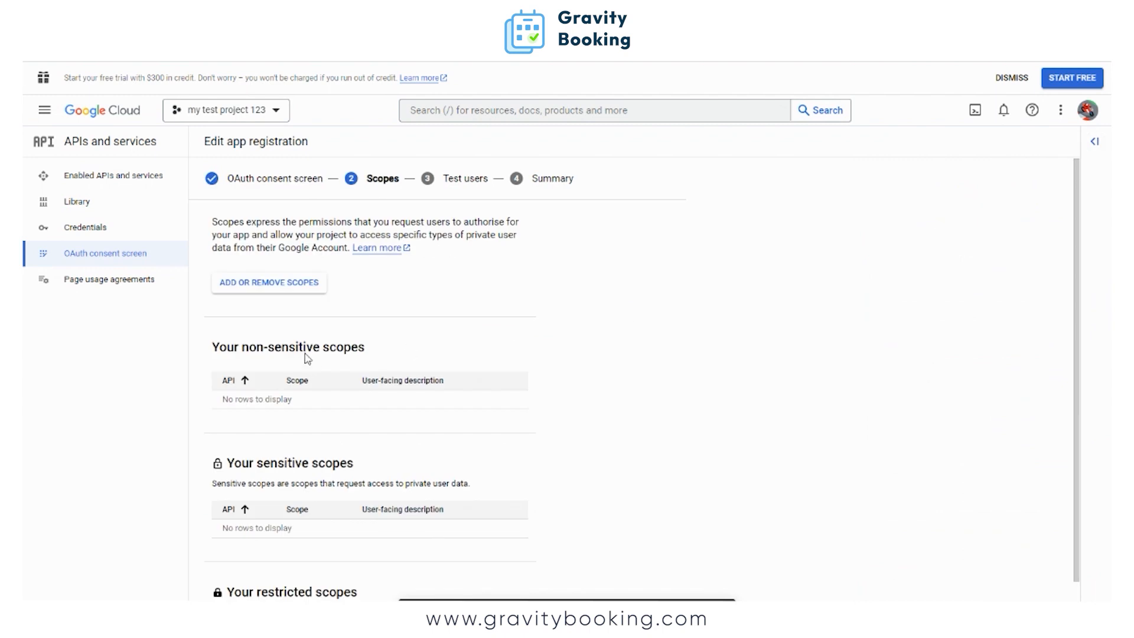
pyautogui.scroll(-2, 280, 244)
pyautogui.click(248, 620)
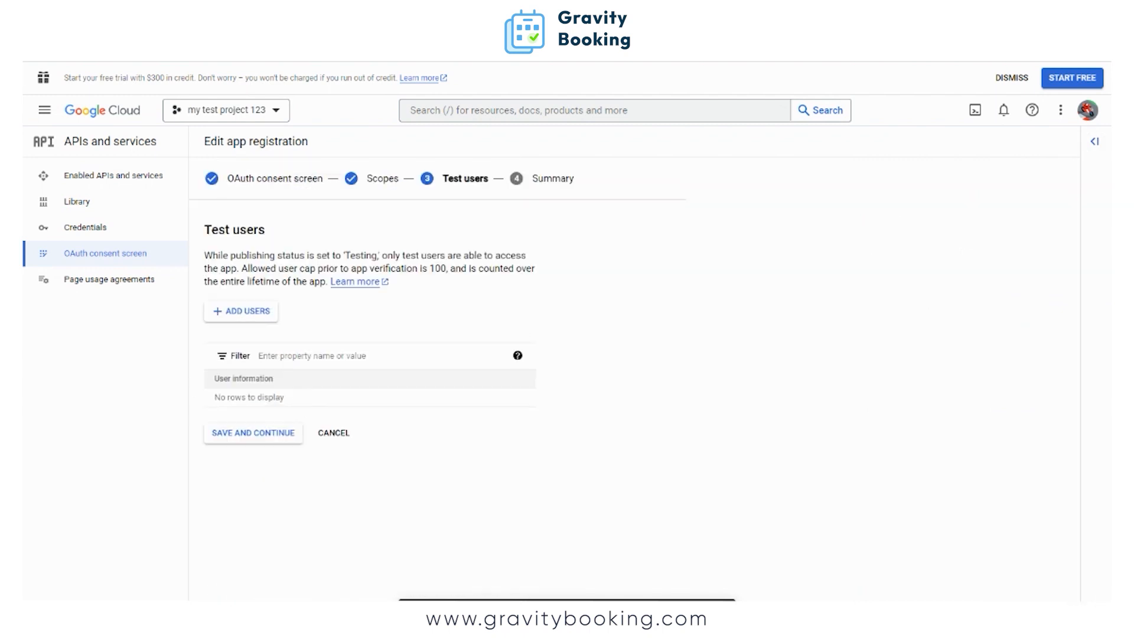
pyautogui.click(235, 434)
pyautogui.scroll(-5, 260, 502)
pyautogui.click(248, 618)
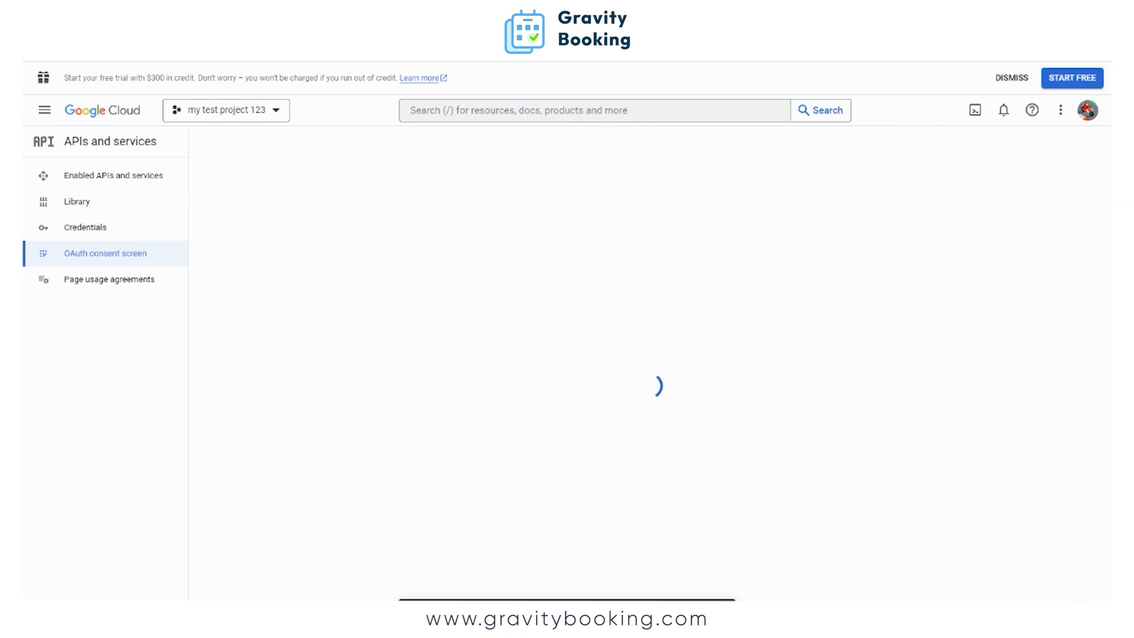
# Publish the app from testing and confirm pushing it to production
pyautogui.click(291, 219)
pyautogui.moveTo(211, 235); pyautogui.dragTo(203, 265)
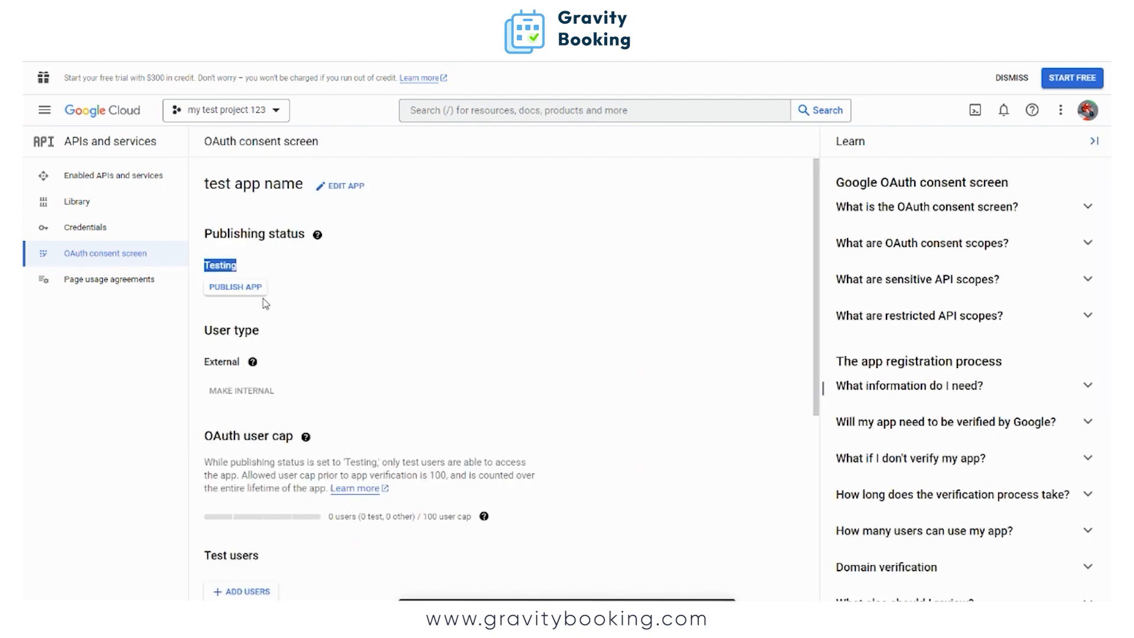
pyautogui.click(235, 287)
pyautogui.moveTo(455, 290); pyautogui.dragTo(539, 290)
pyautogui.click(716, 423)
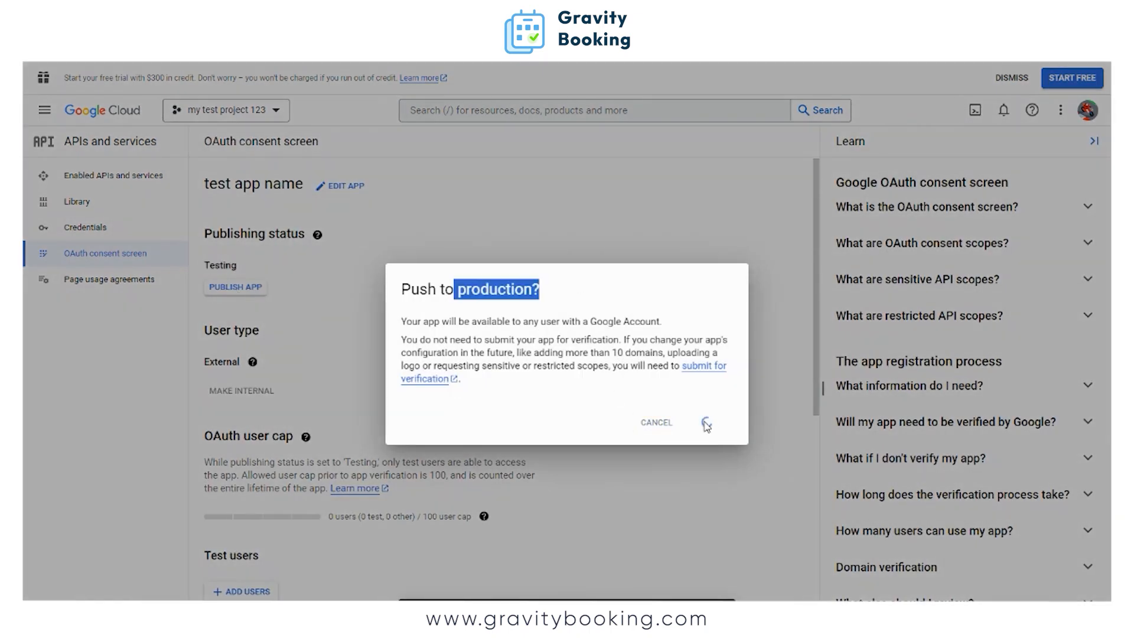
pyautogui.moveTo(273, 379); pyautogui.dragTo(207, 379)
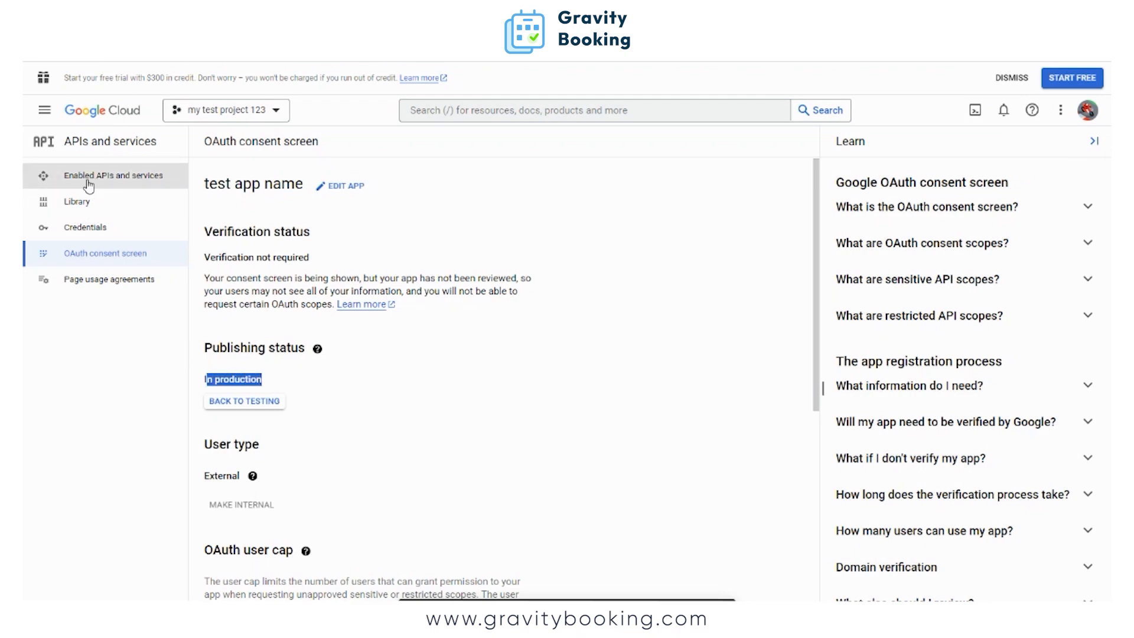
# Open the enabled APIs and services and search the page for "Google"
pyautogui.click(108, 184)
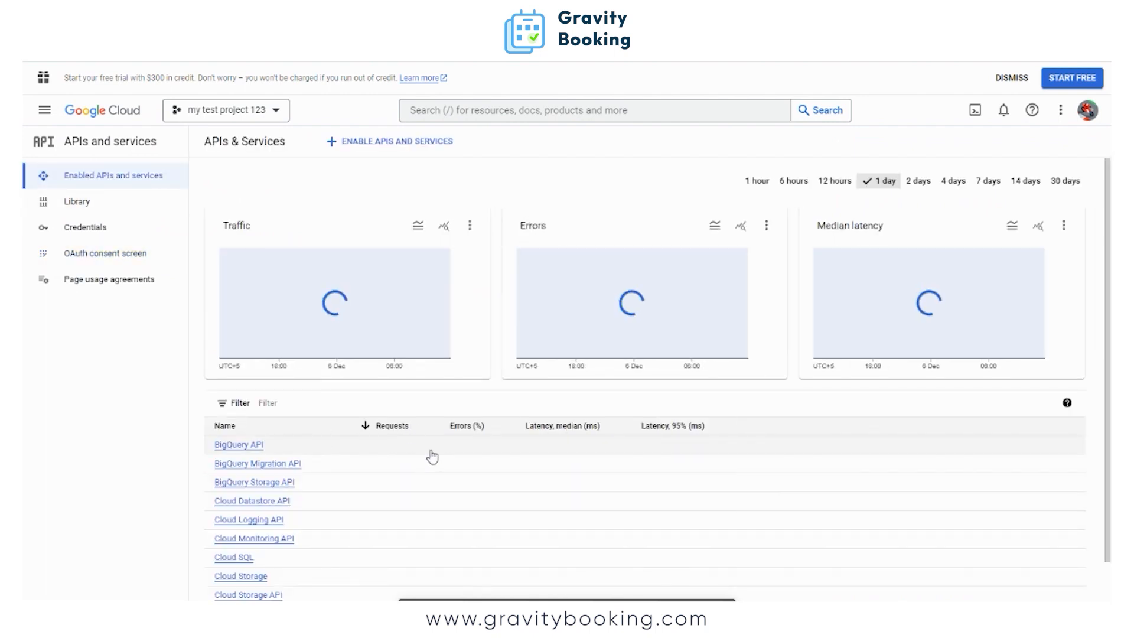
pyautogui.scroll(-2, 432, 457)
pyautogui.hotkey('ctrl', 'f')
pyautogui.write('Google')
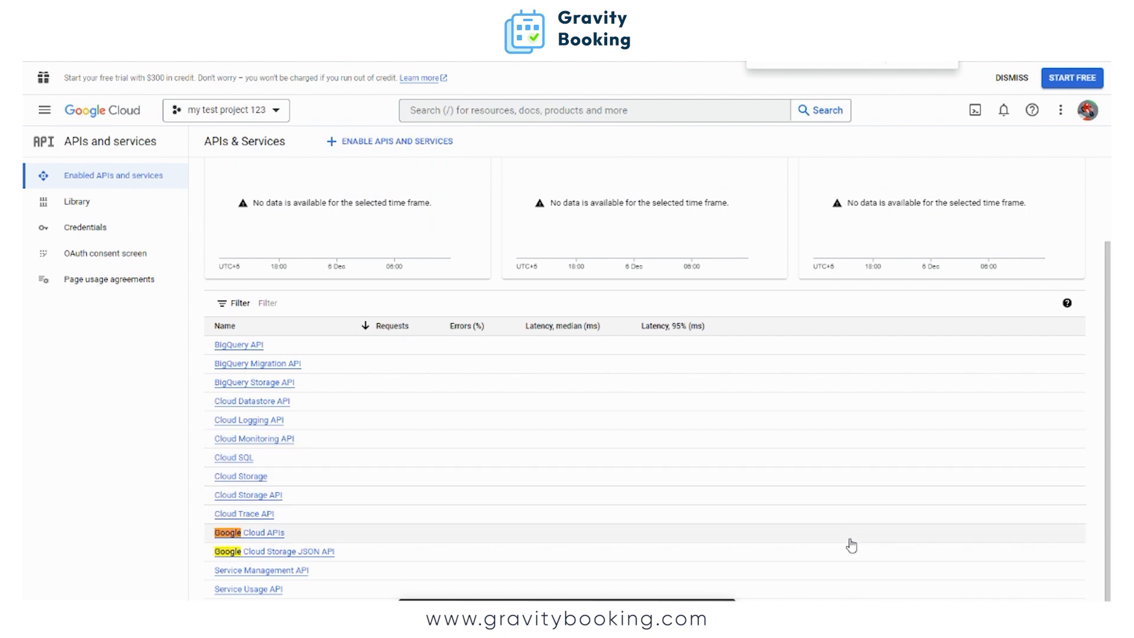
pyautogui.scroll(2, 389, 380)
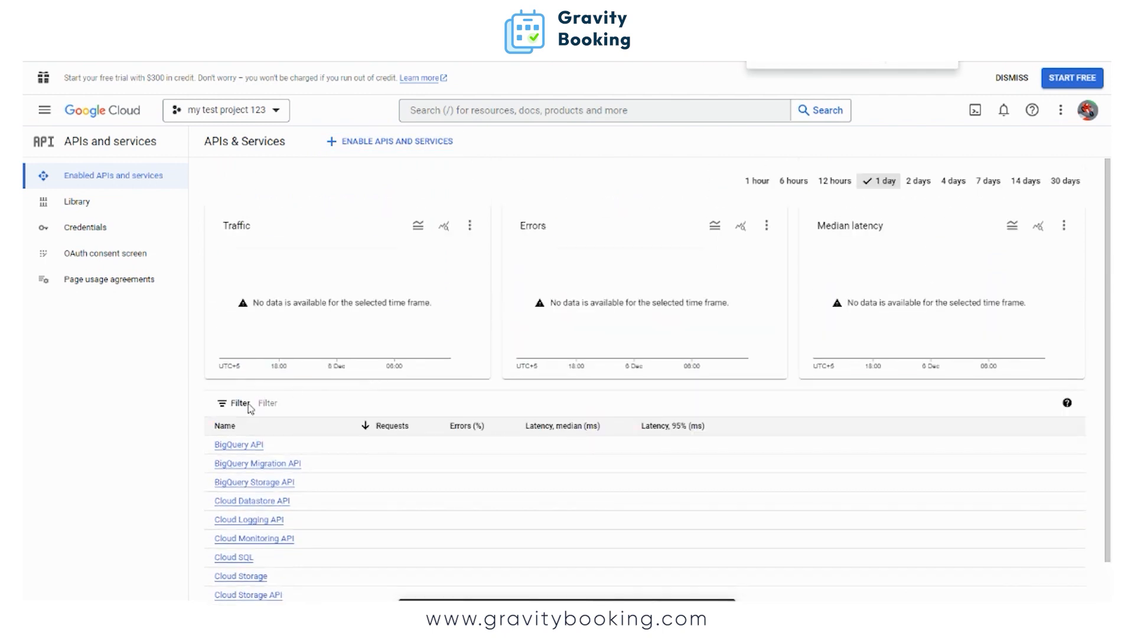
# Filter the enabled APIs list by "drive", then replace that filter with "google"
pyautogui.click(255, 403)
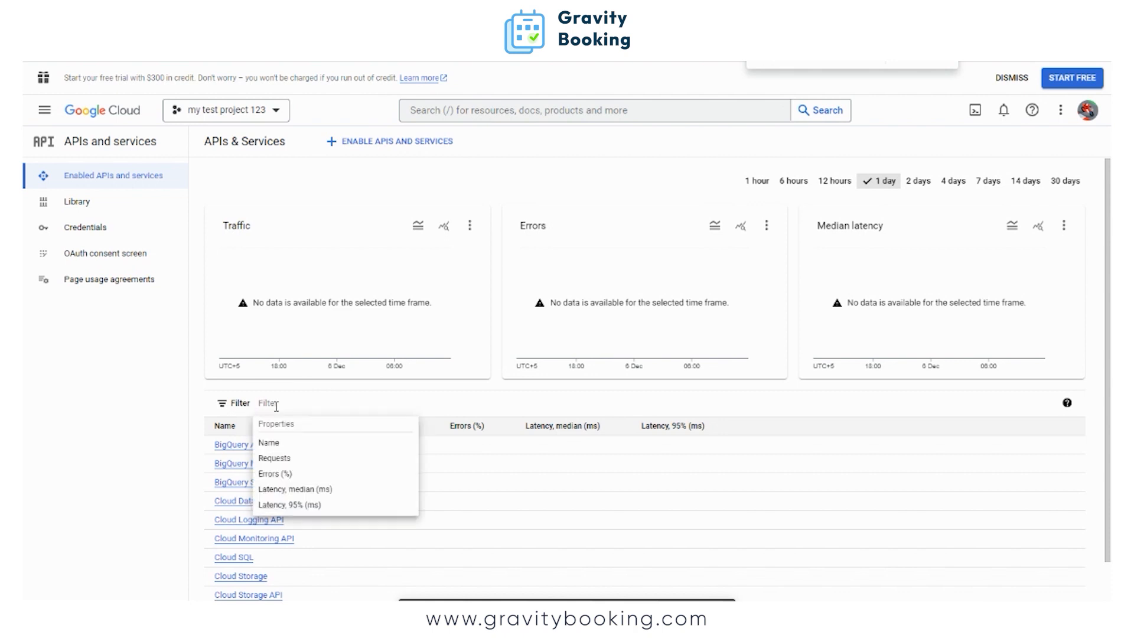
pyautogui.write('drive')
pyautogui.press('Return')
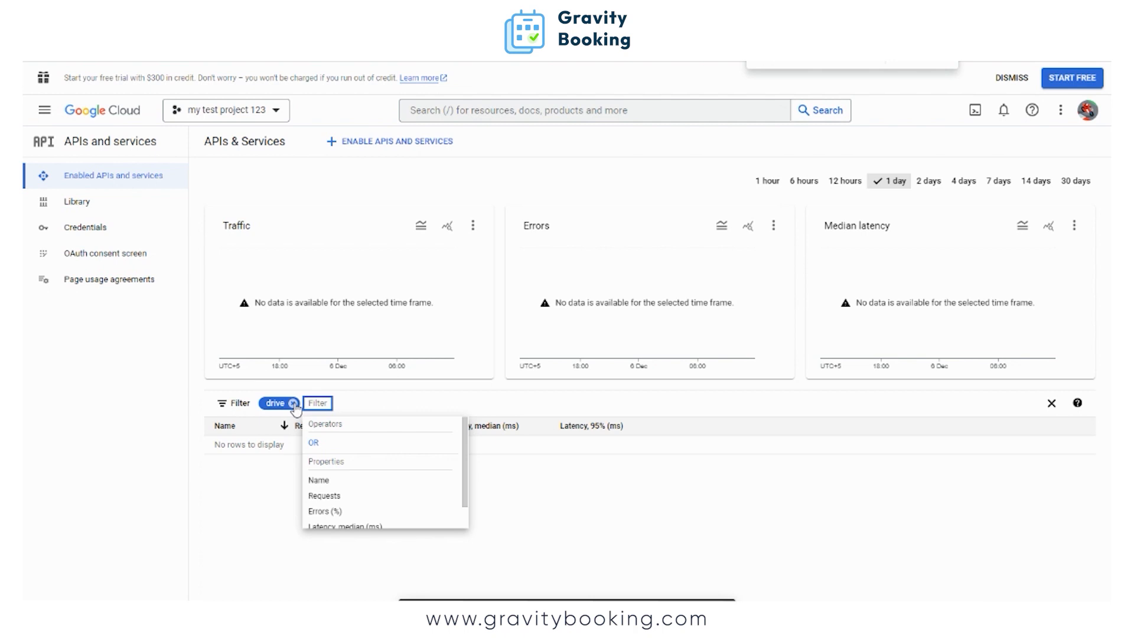
pyautogui.press('BackSpace')
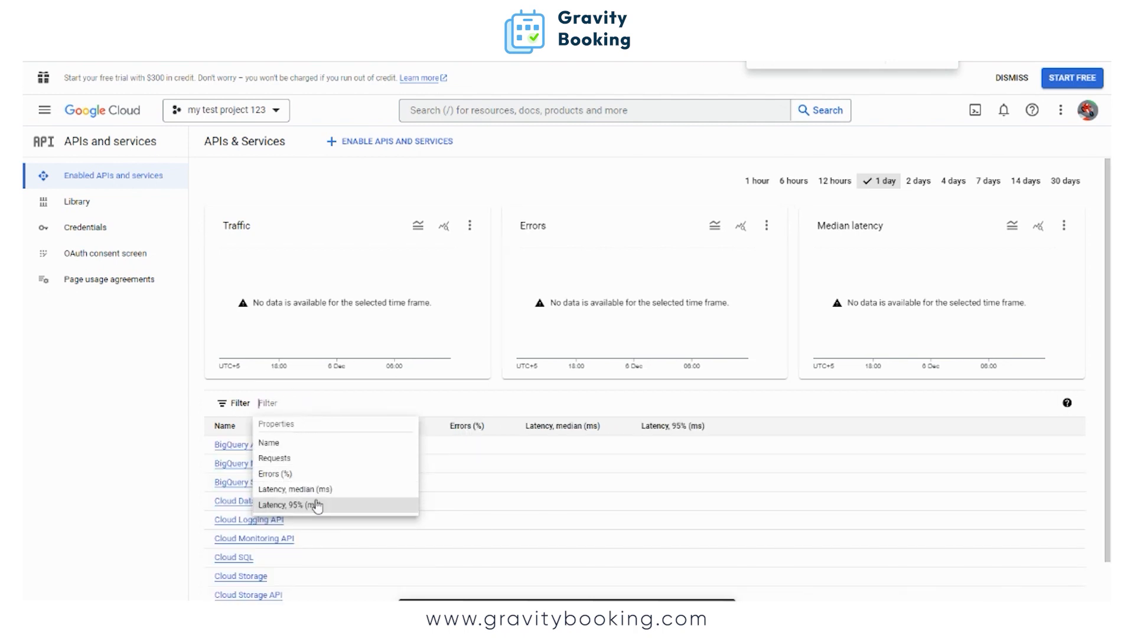
pyautogui.write('g')
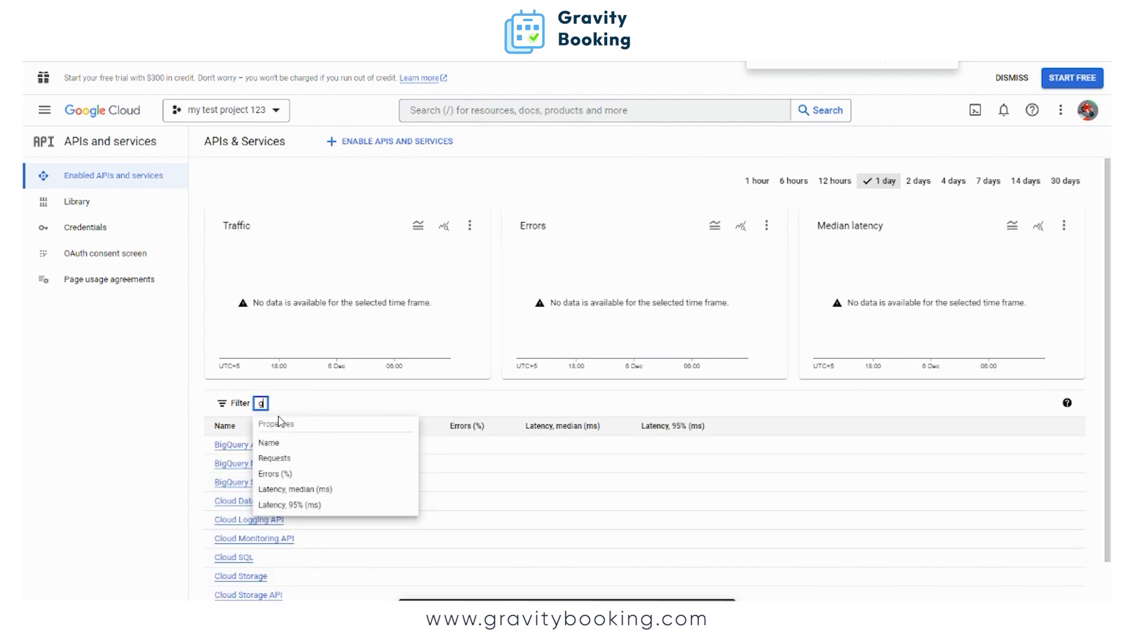
pyautogui.write('oogle')
pyautogui.press('Return')
pyautogui.click(245, 552)
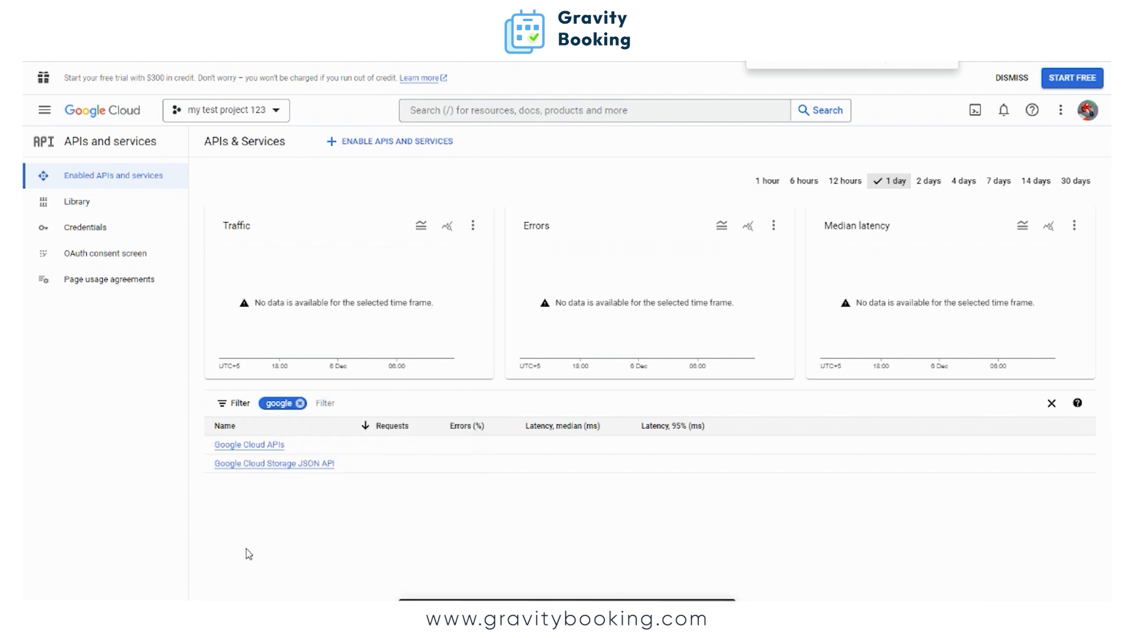
# View the Google Cloud APIs service details and return to look through the full list of enabled APIs
pyautogui.click(267, 447)
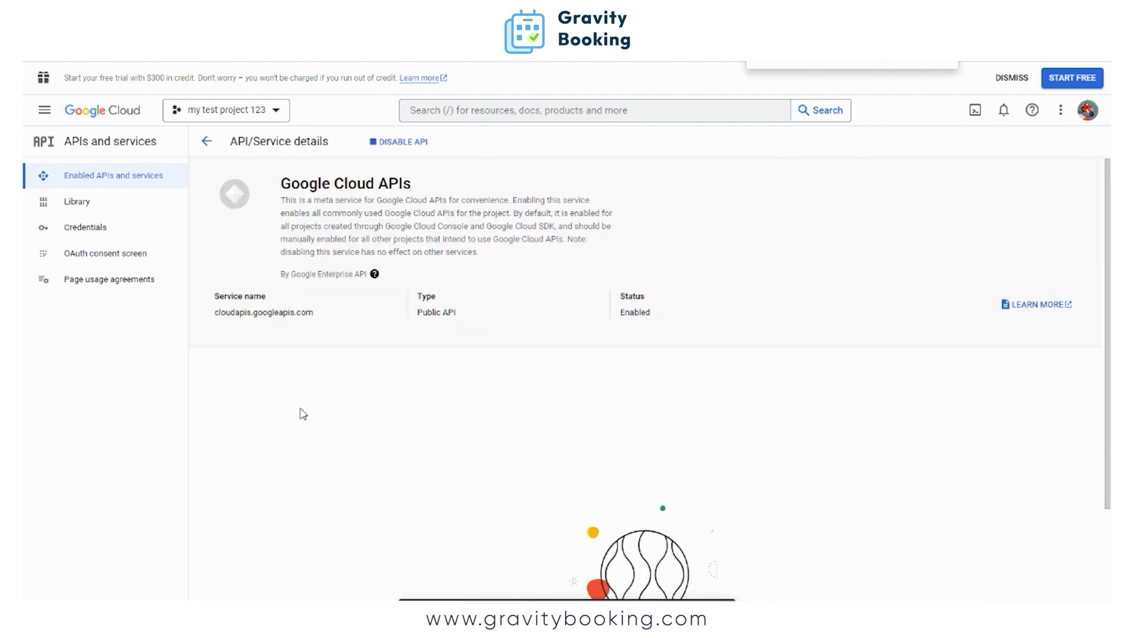
pyautogui.click(206, 141)
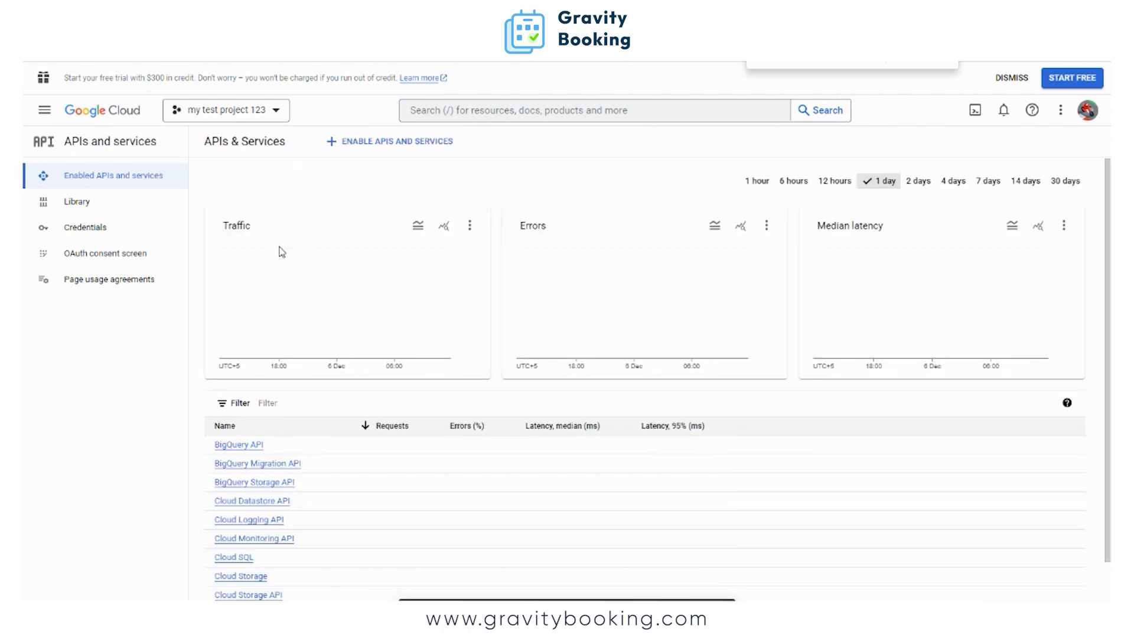
pyautogui.scroll(-2, 319, 460)
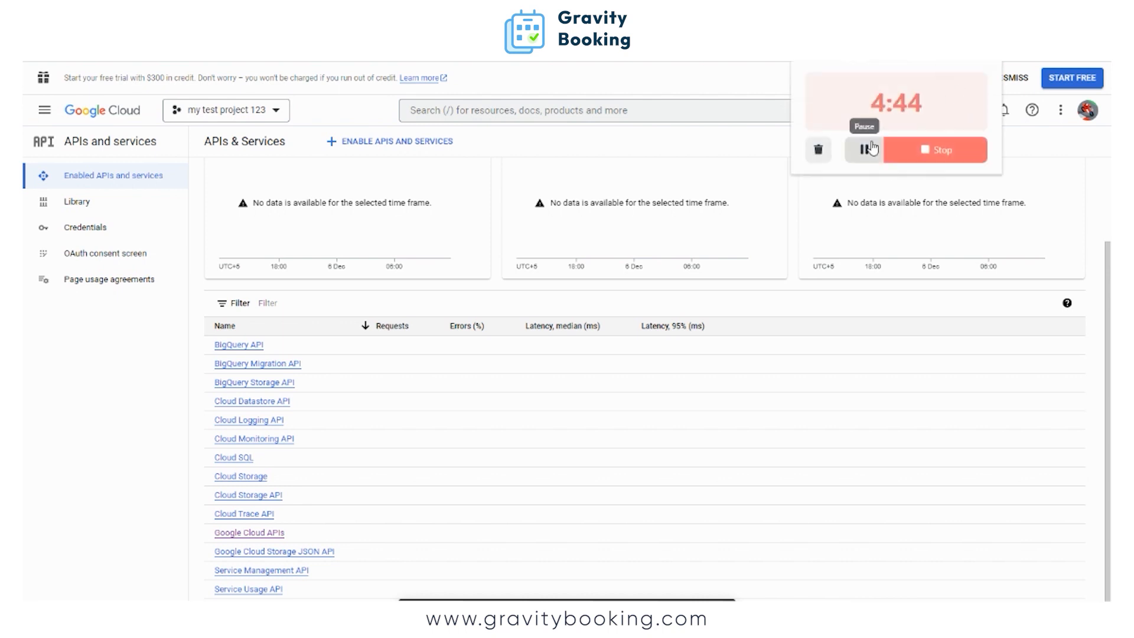
pyautogui.scroll(2, 644, 384)
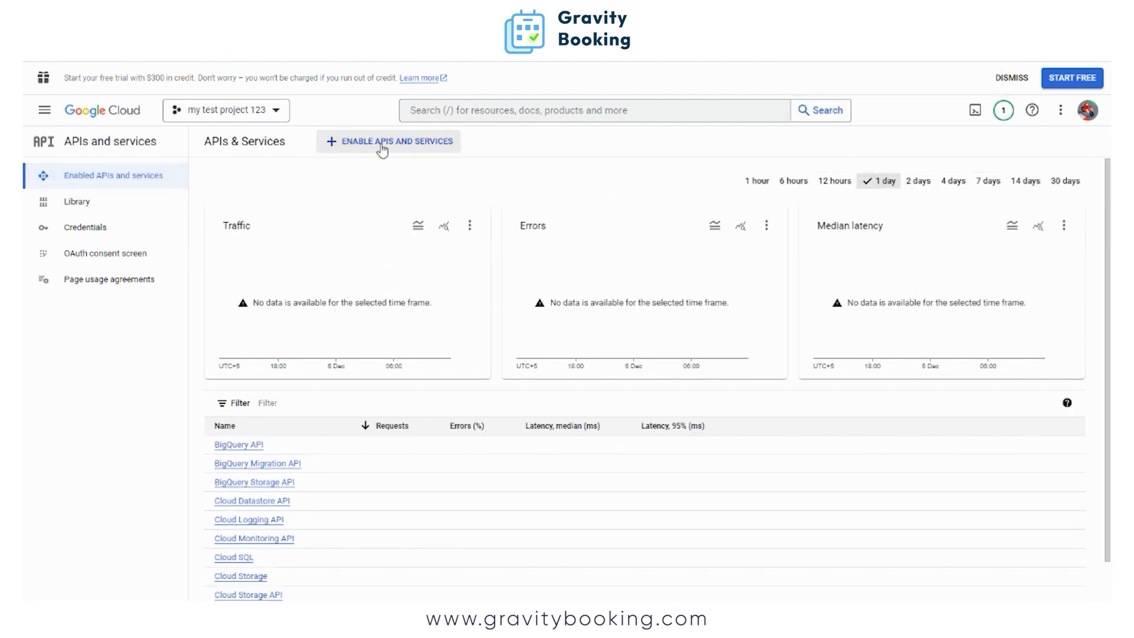
# Search the API Library for "drive" and enable the Google Drive API for the project
pyautogui.click(420, 146)
pyautogui.click(478, 271)
pyautogui.write('drive')
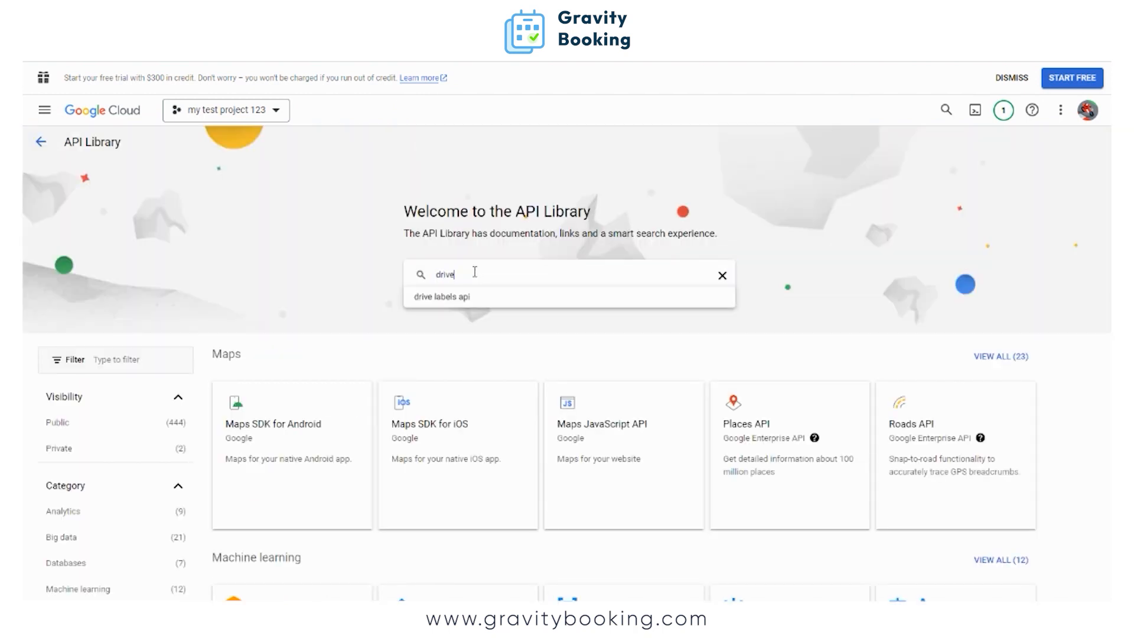
pyautogui.click(496, 295)
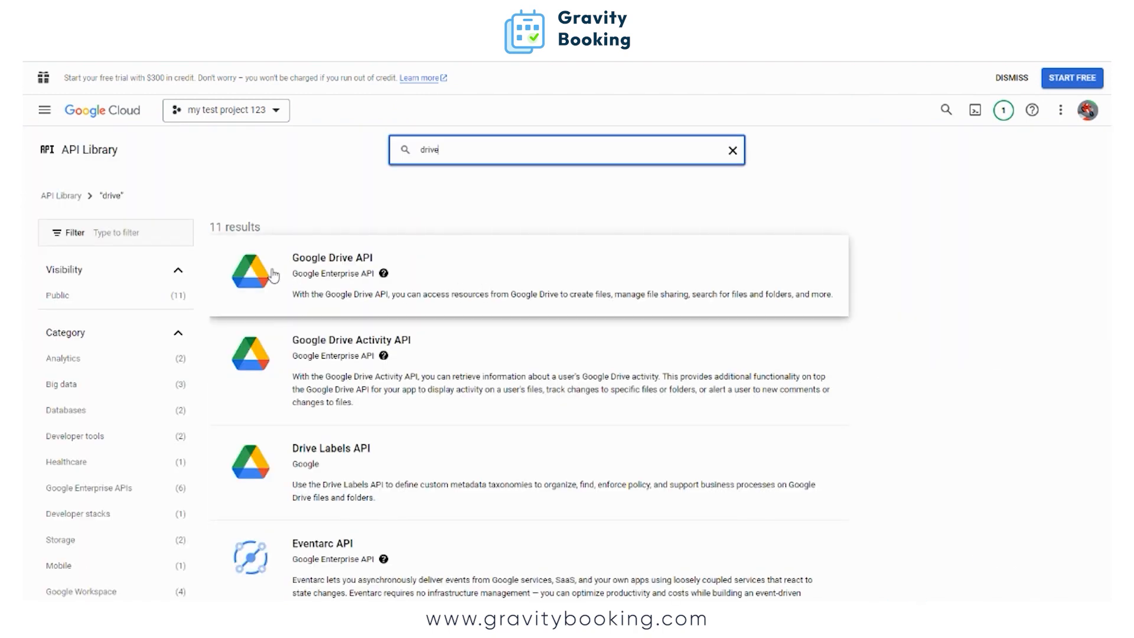
pyautogui.click(349, 275)
pyautogui.click(166, 273)
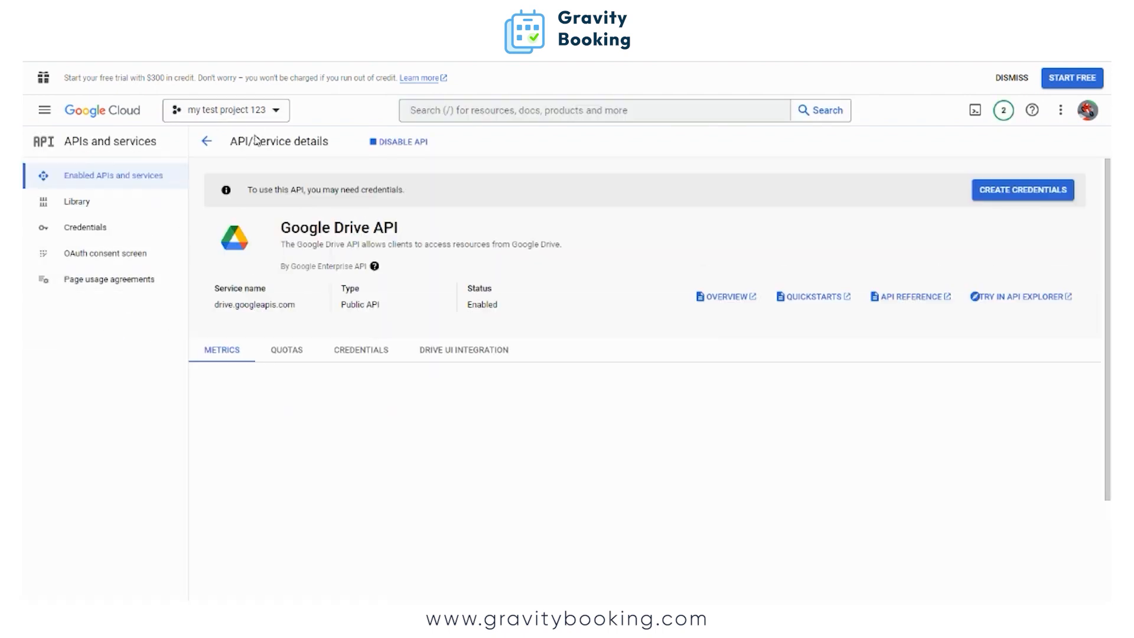
# Return to the APIs overview, search the API Library for "sheet" and enable the Google Sheets API
pyautogui.click(206, 140)
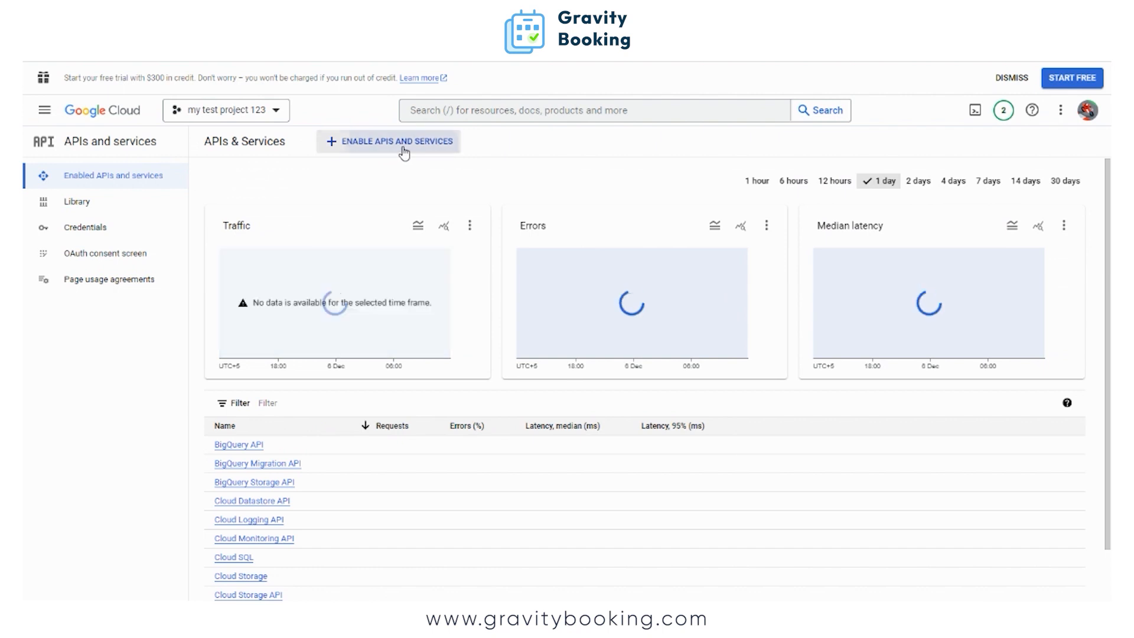
pyautogui.click(334, 142)
pyautogui.click(481, 278)
pyautogui.write('sheet')
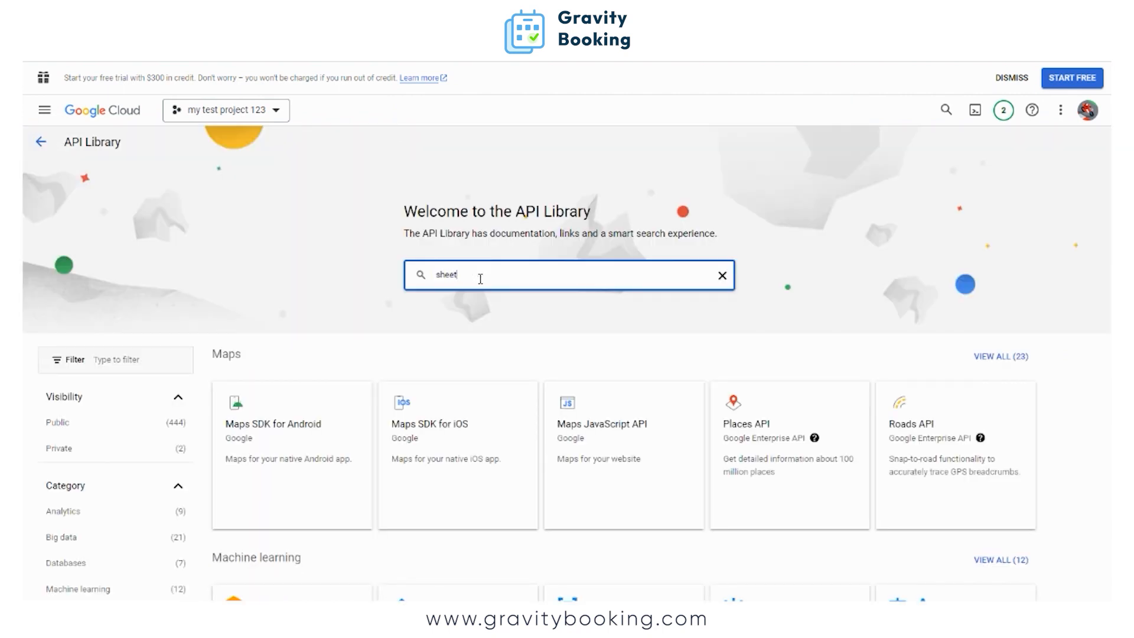
pyautogui.press('Return')
pyautogui.click(329, 261)
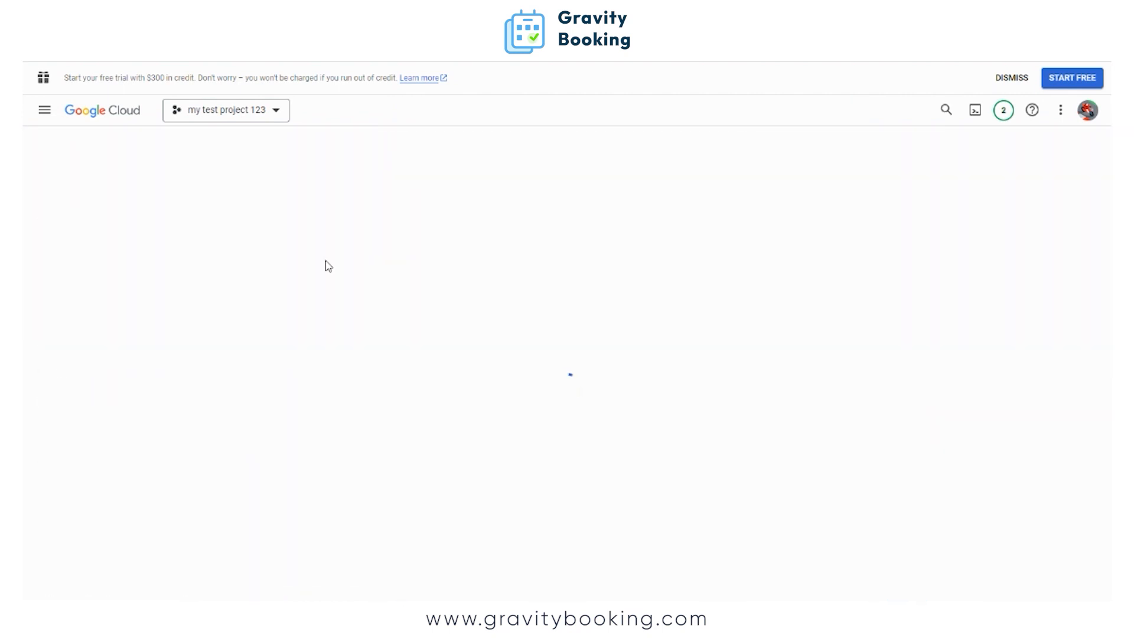
pyautogui.click(179, 276)
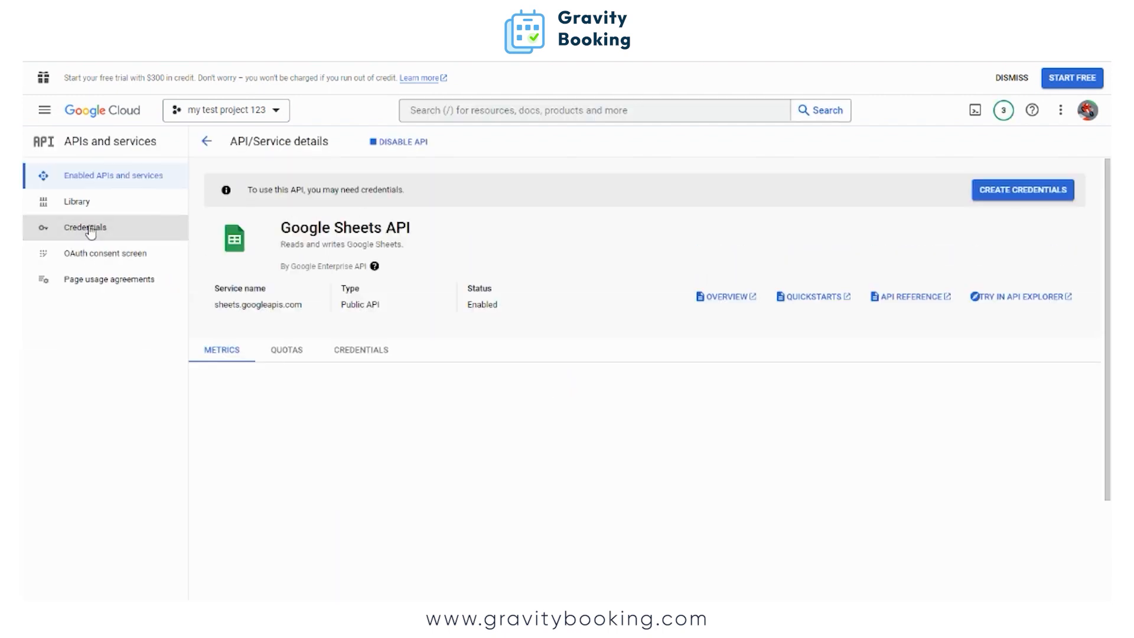
# Start a new OAuth client ID credential with the Web application type, keeping the name Web client 1
pyautogui.click(90, 231)
pyautogui.click(367, 142)
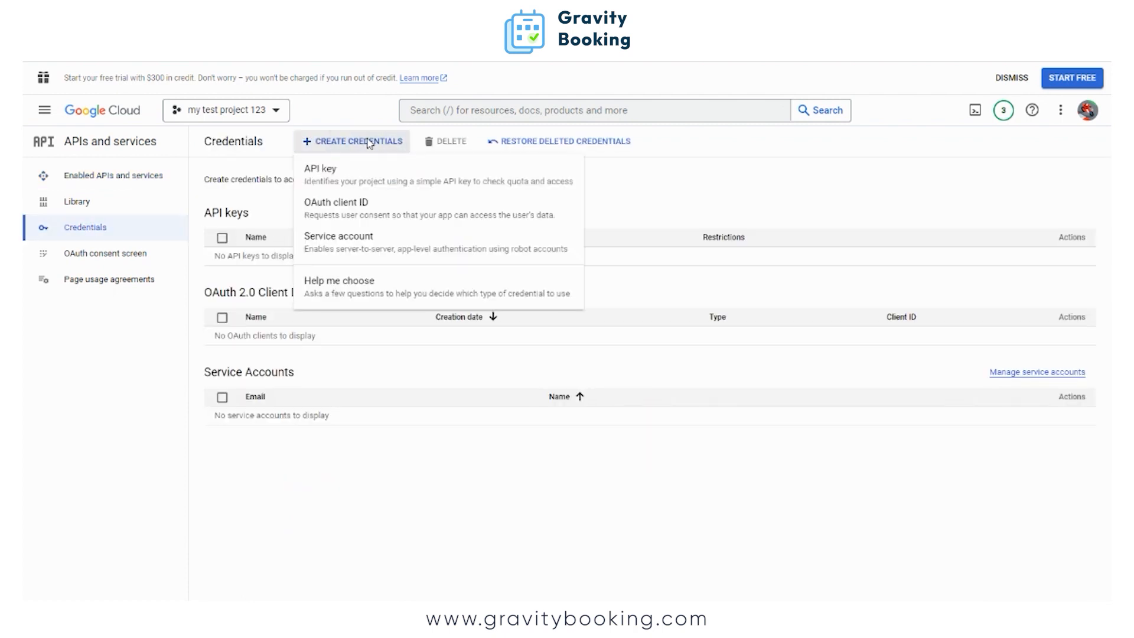
pyautogui.click(348, 214)
pyautogui.click(300, 243)
pyautogui.click(252, 247)
pyautogui.click(281, 275)
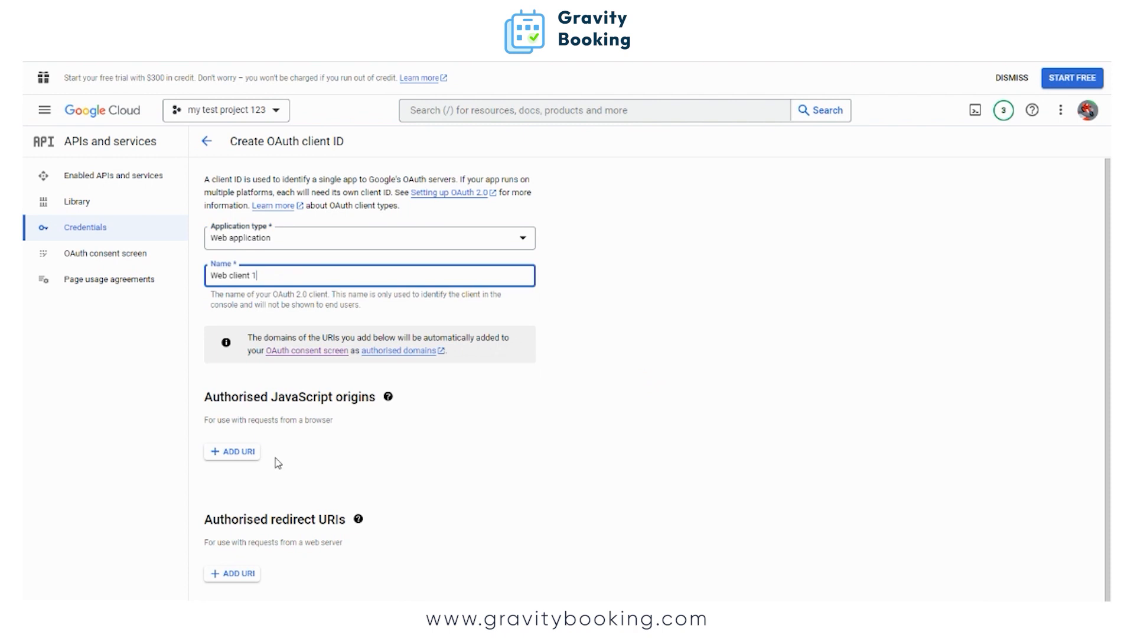
# Switch to the Gravity Forms Google Sheets settings in WordPress and copy the URL given for Authorised redirect URIs
pyautogui.scroll(-1, 260, 508)
pyautogui.moveTo(202, 498); pyautogui.dragTo(348, 502)
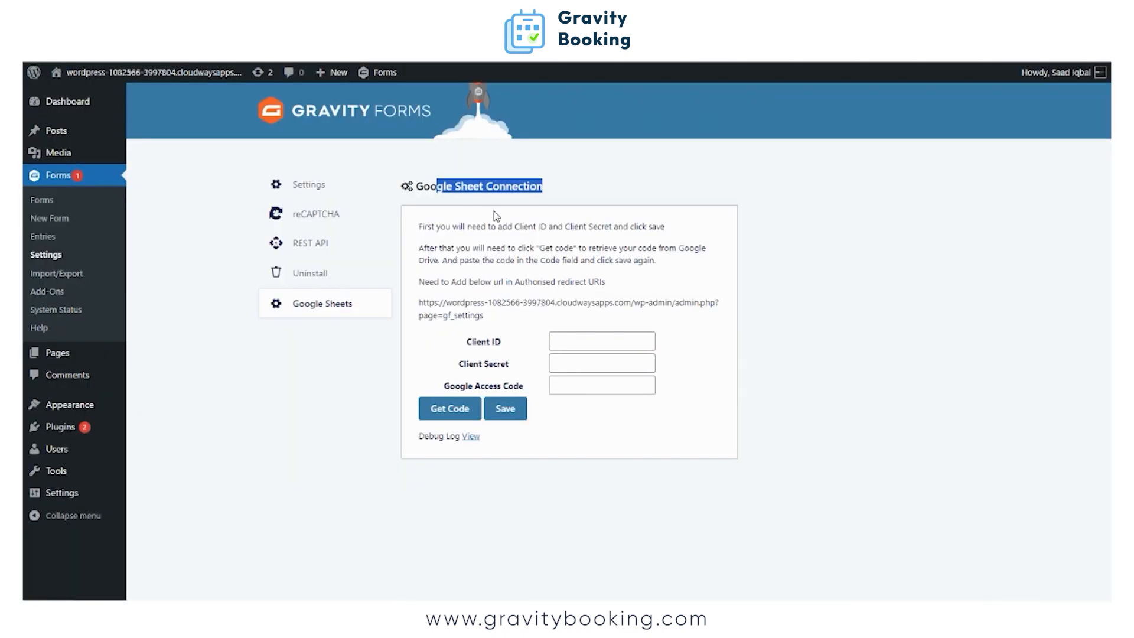
pyautogui.moveTo(472, 282); pyautogui.dragTo(613, 286)
pyautogui.click(436, 299)
pyautogui.moveTo(418, 303); pyautogui.dragTo(484, 315)
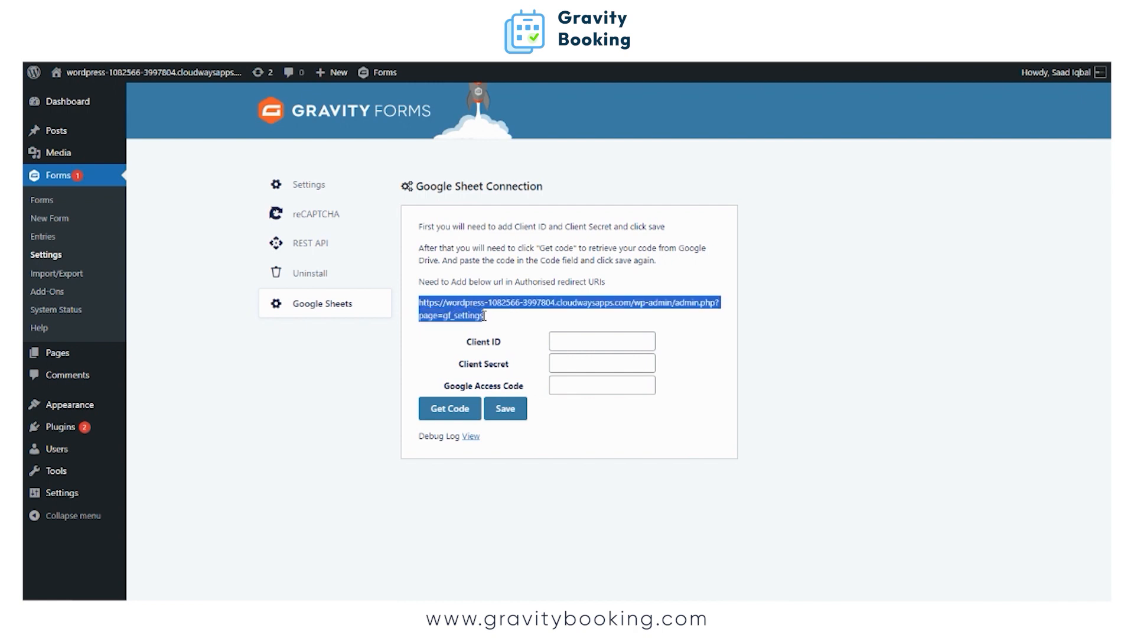
pyautogui.rightClick(481, 305)
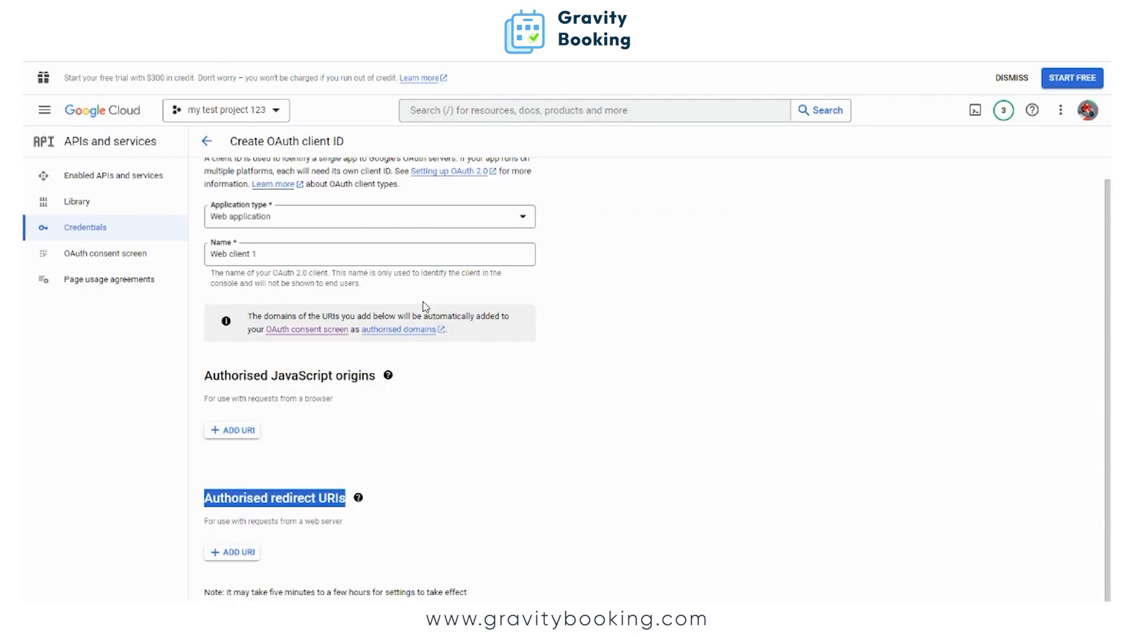
# Back in Google Cloud, add the copied URL as an authorised redirect URI and create the OAuth client
pyautogui.click(252, 558)
pyautogui.hotkey('ctrl', 'v')
pyautogui.scroll(-1, 354, 378)
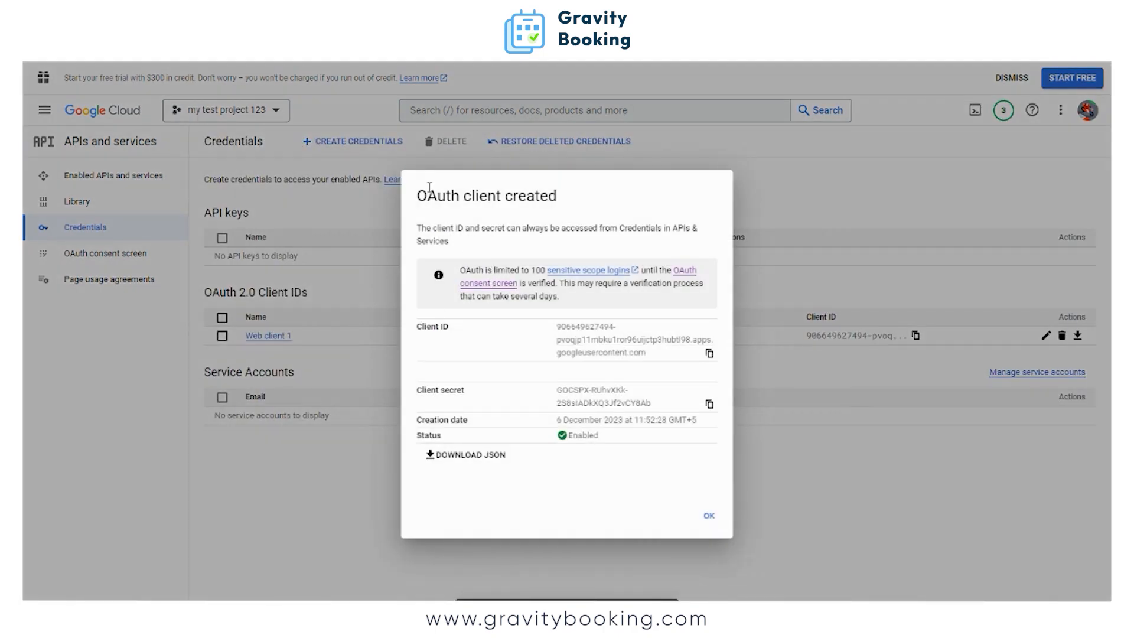
# Copy the new OAuth client's ID and paste it into the Client ID field of the Gravity Forms Google Sheet connection
pyautogui.moveTo(429, 188); pyautogui.dragTo(546, 196)
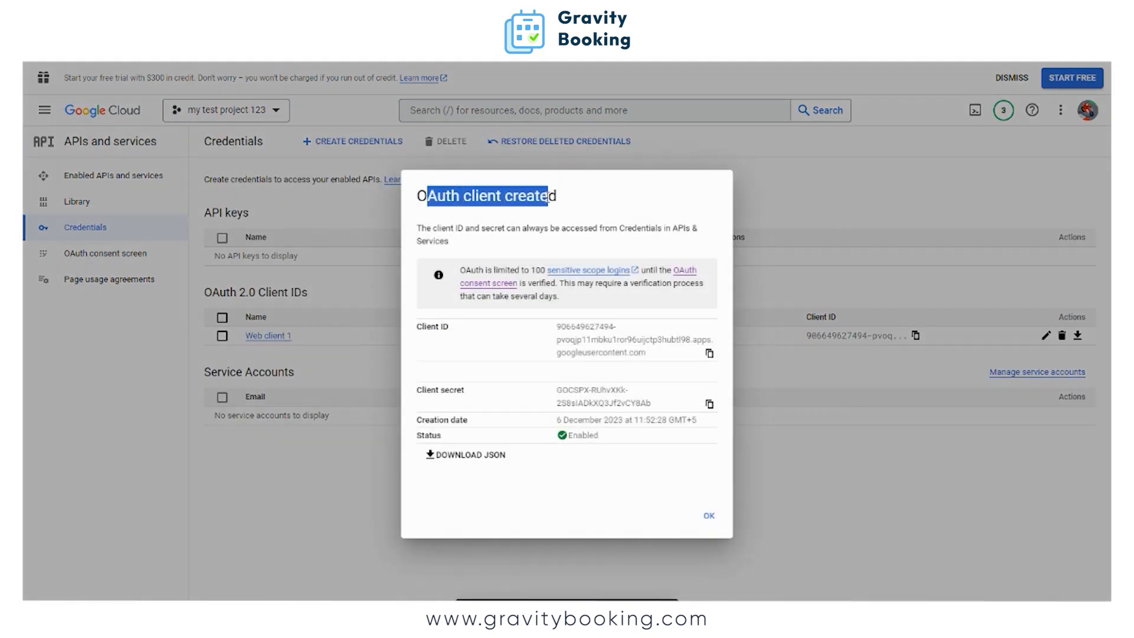
pyautogui.moveTo(547, 195); pyautogui.dragTo(555, 196)
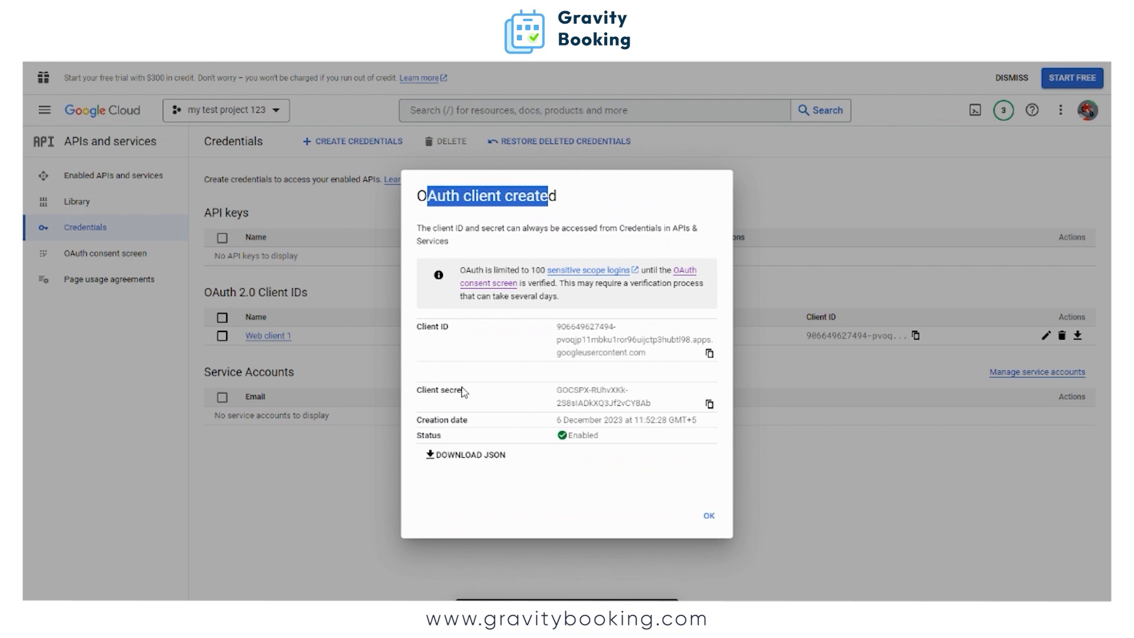
pyautogui.moveTo(418, 328); pyautogui.dragTo(499, 333)
pyautogui.click(709, 353)
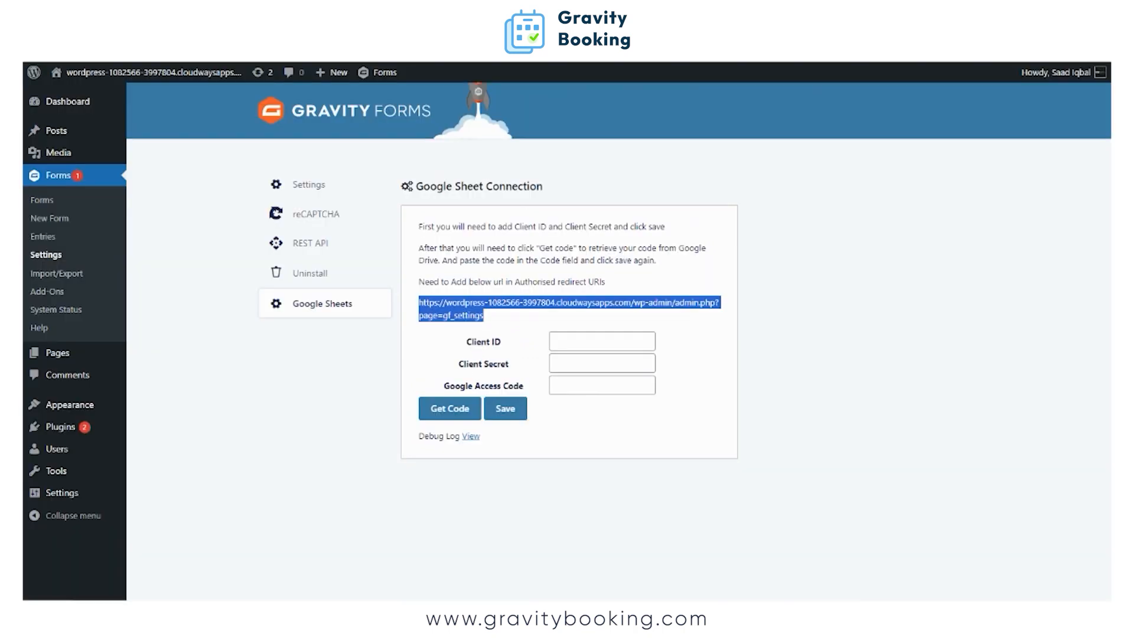
pyautogui.tripleClick(491, 343)
pyautogui.click(590, 340)
pyautogui.hotkey('ctrl', 'v')
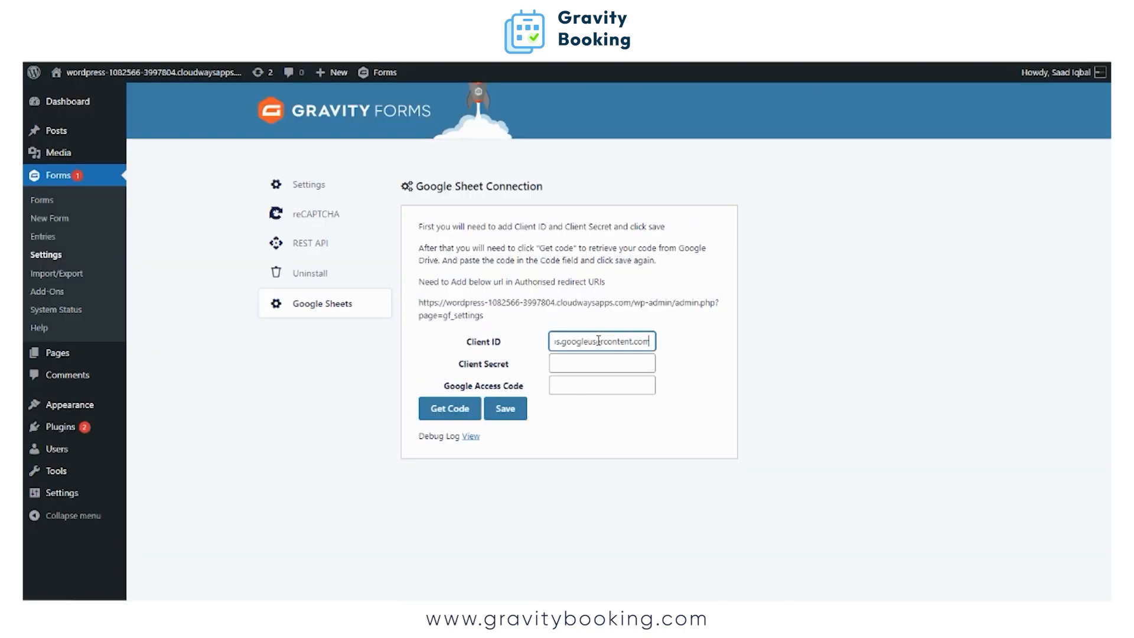
# Copy the client secret from Google Cloud, paste it into the Client Secret field in Gravity Forms and save the settings
pyautogui.tripleClick(477, 366)
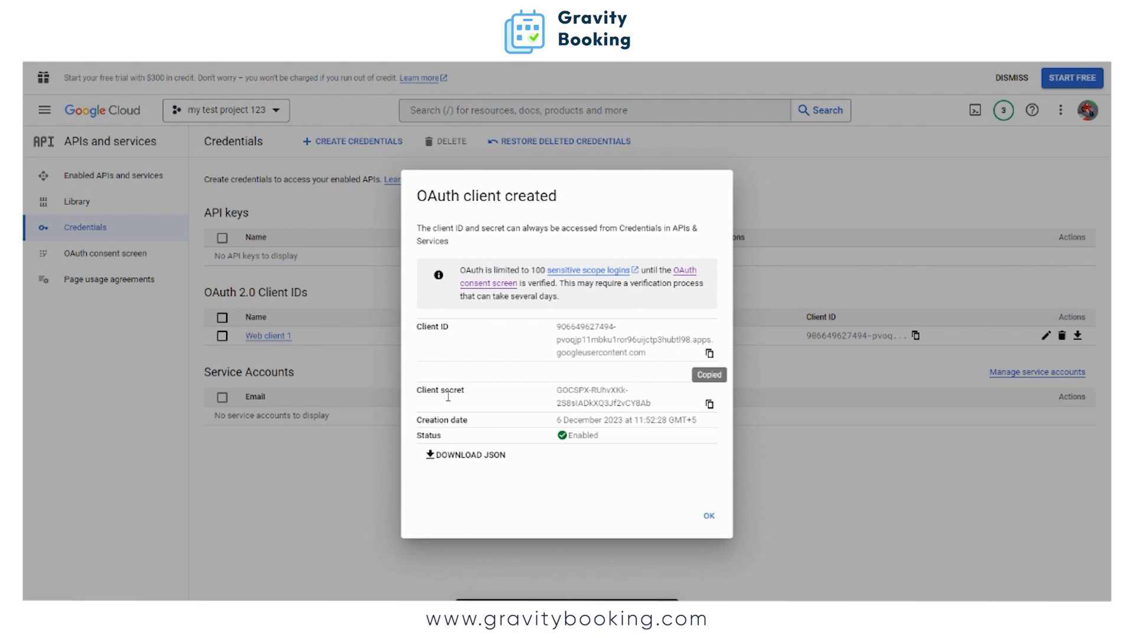
pyautogui.moveTo(450, 391); pyautogui.dragTo(472, 399)
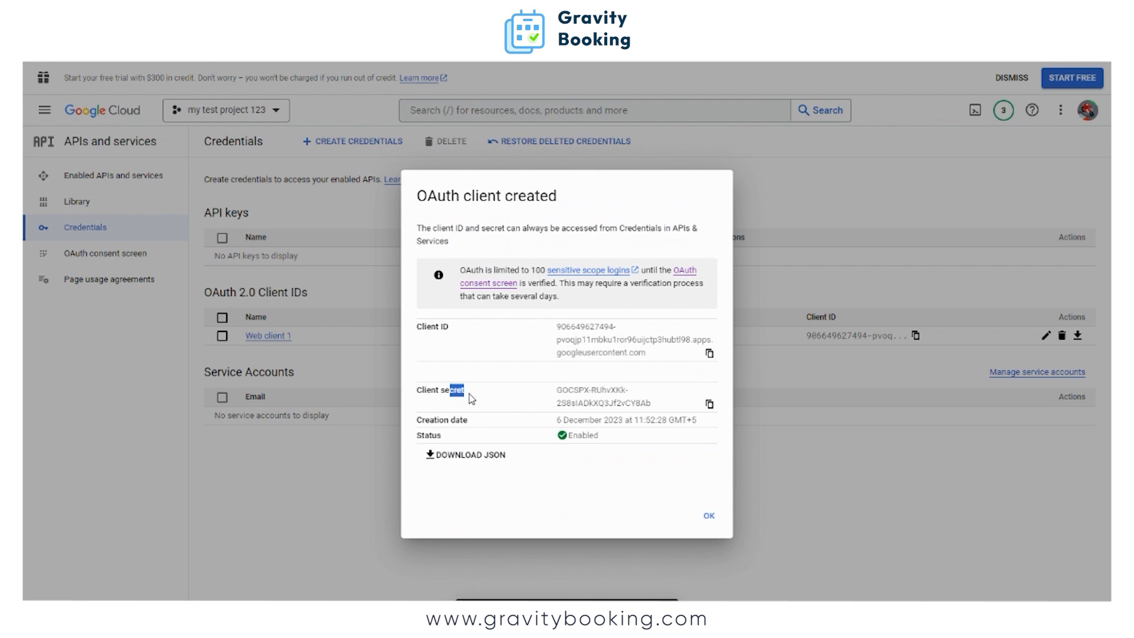
pyautogui.click(707, 406)
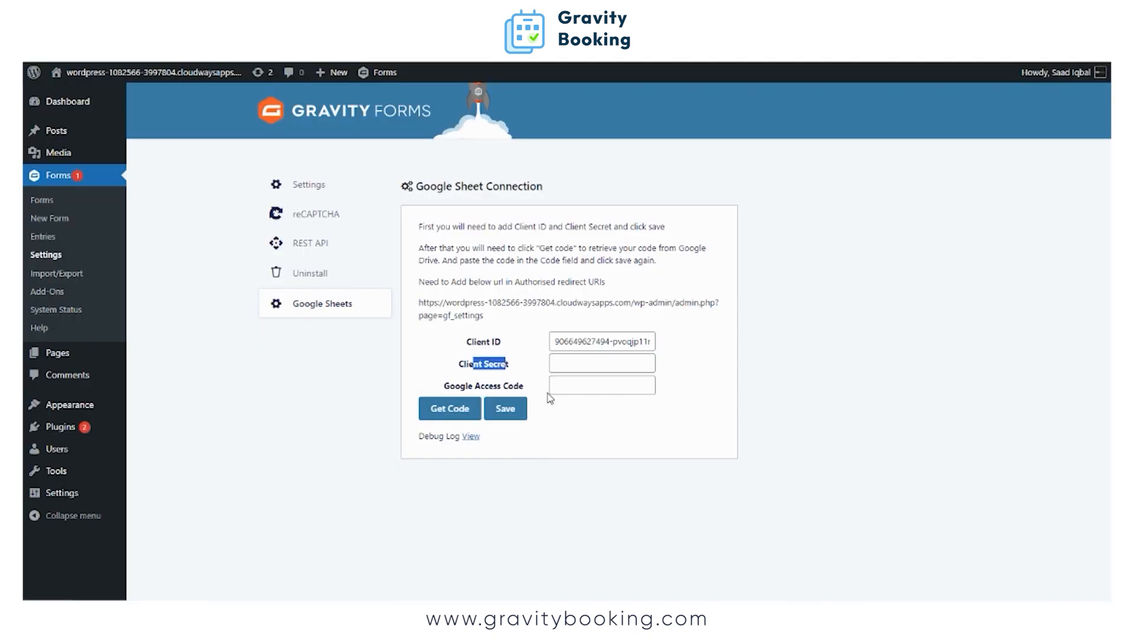
pyautogui.click(576, 369)
pyautogui.hotkey('ctrl', 'v')
pyautogui.click(515, 411)
pyautogui.moveTo(509, 458); pyautogui.dragTo(437, 456)
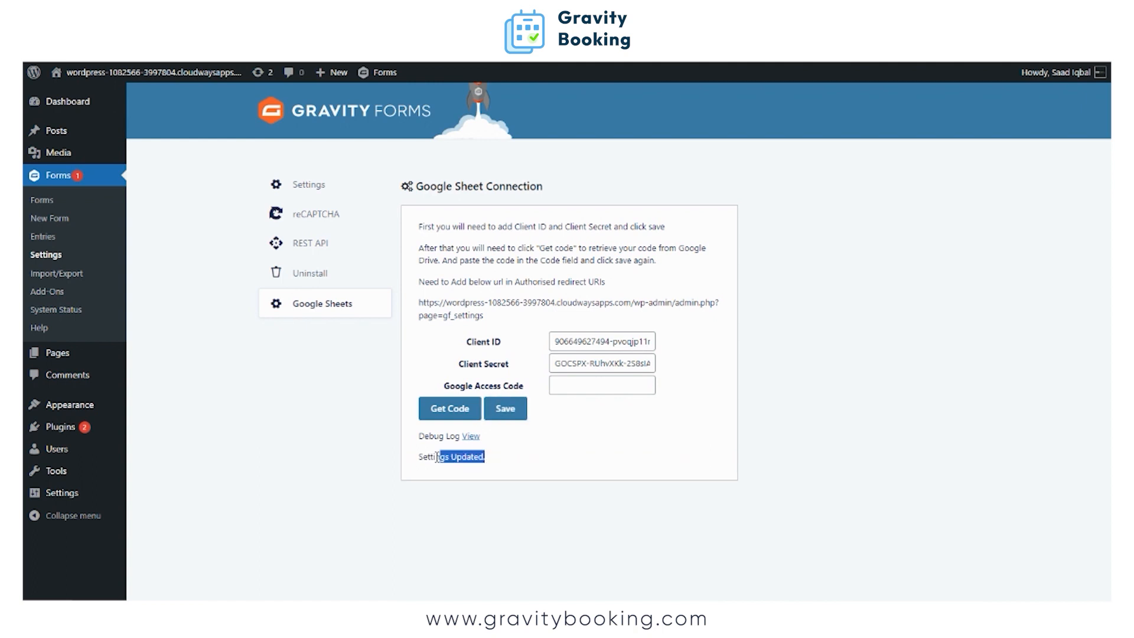
# Request the Google access code, choose the Google account, proceed past the unverified app warning and grant all Drive permissions
pyautogui.click(456, 414)
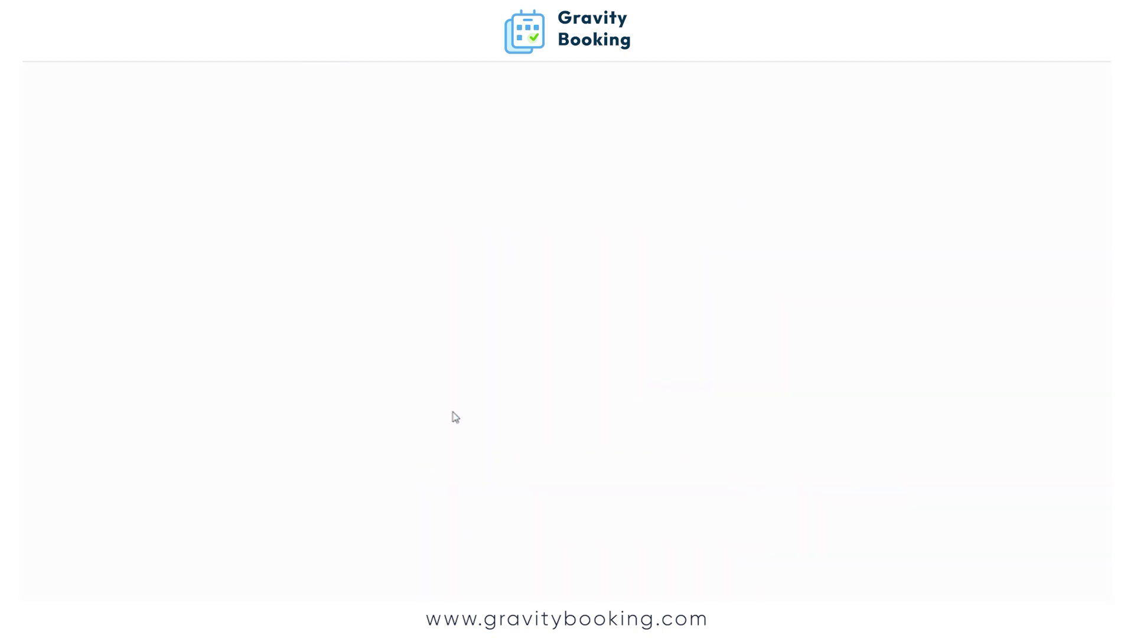
pyautogui.click(585, 328)
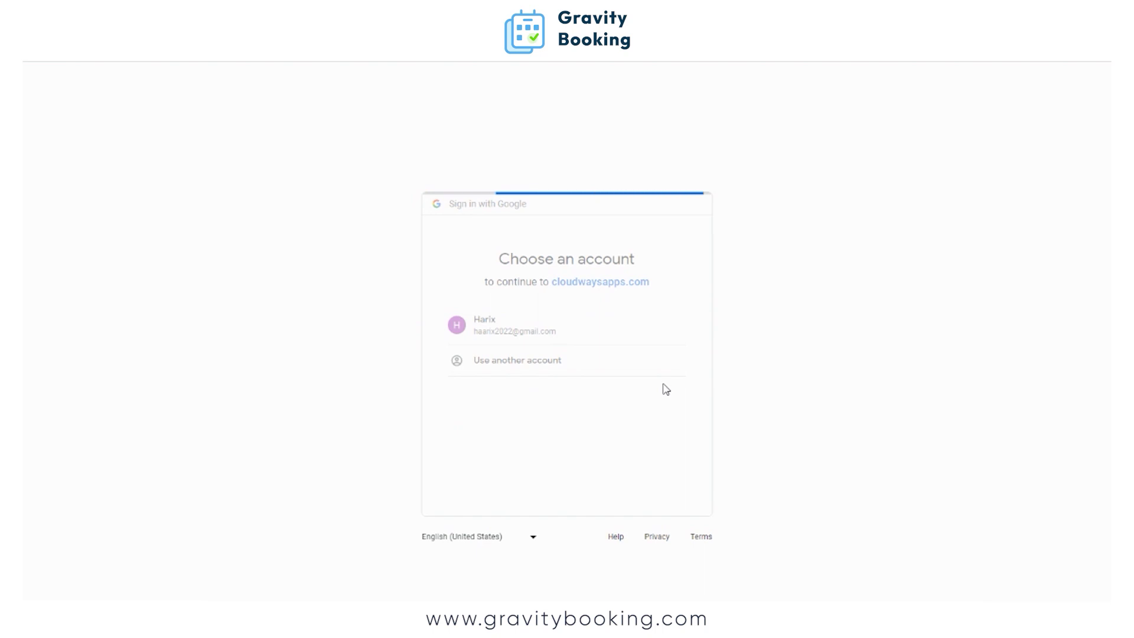
pyautogui.click(402, 335)
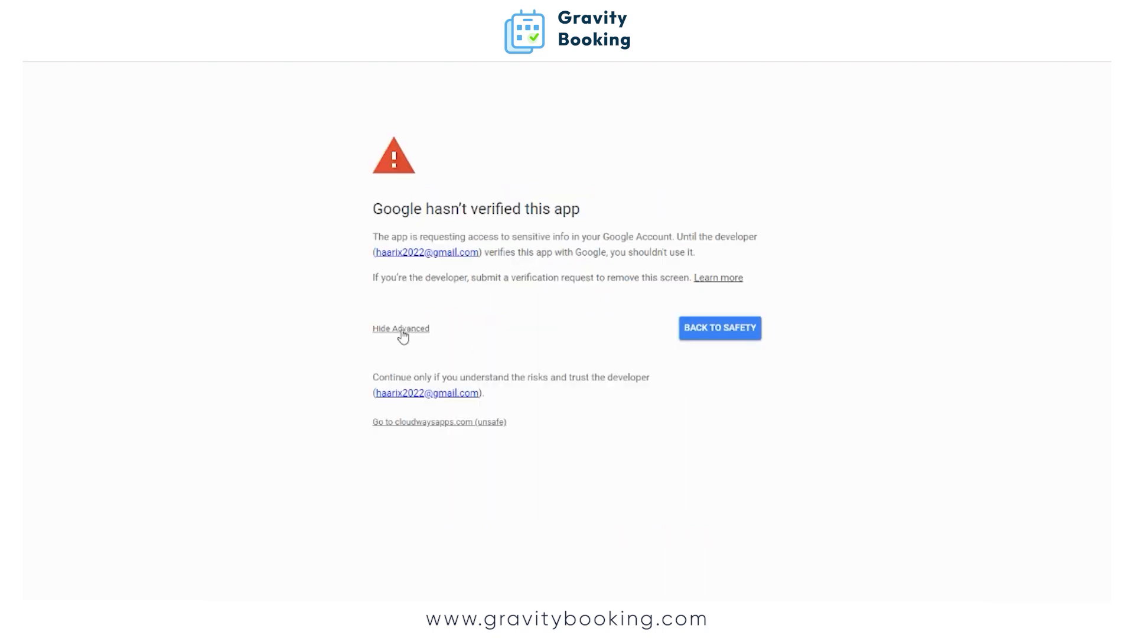
pyautogui.click(434, 423)
pyautogui.click(466, 273)
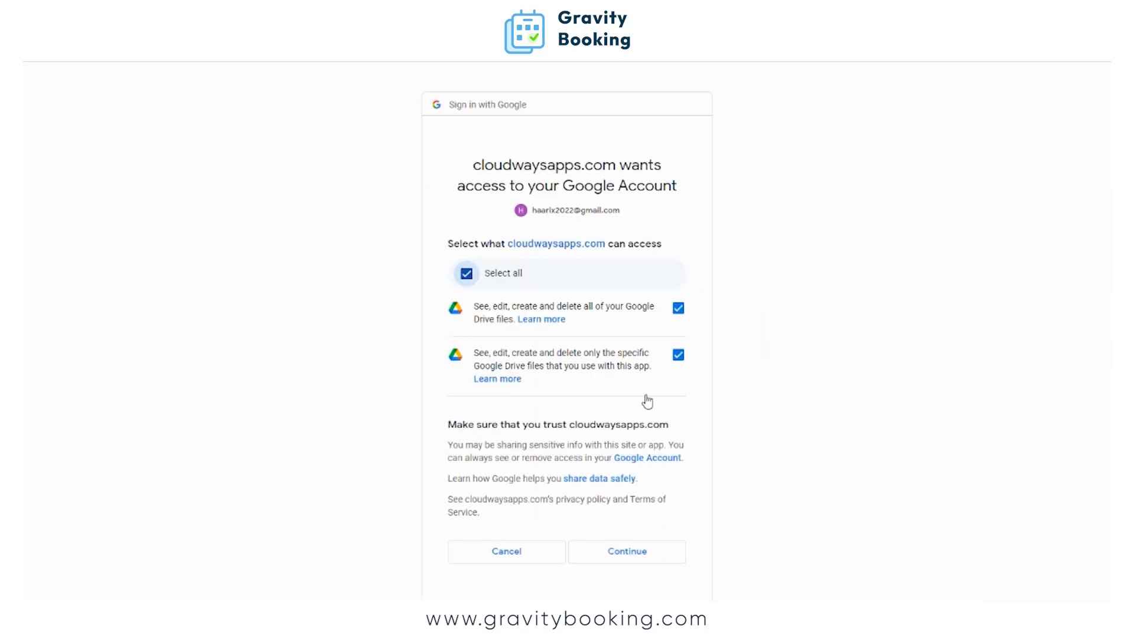
pyautogui.click(634, 550)
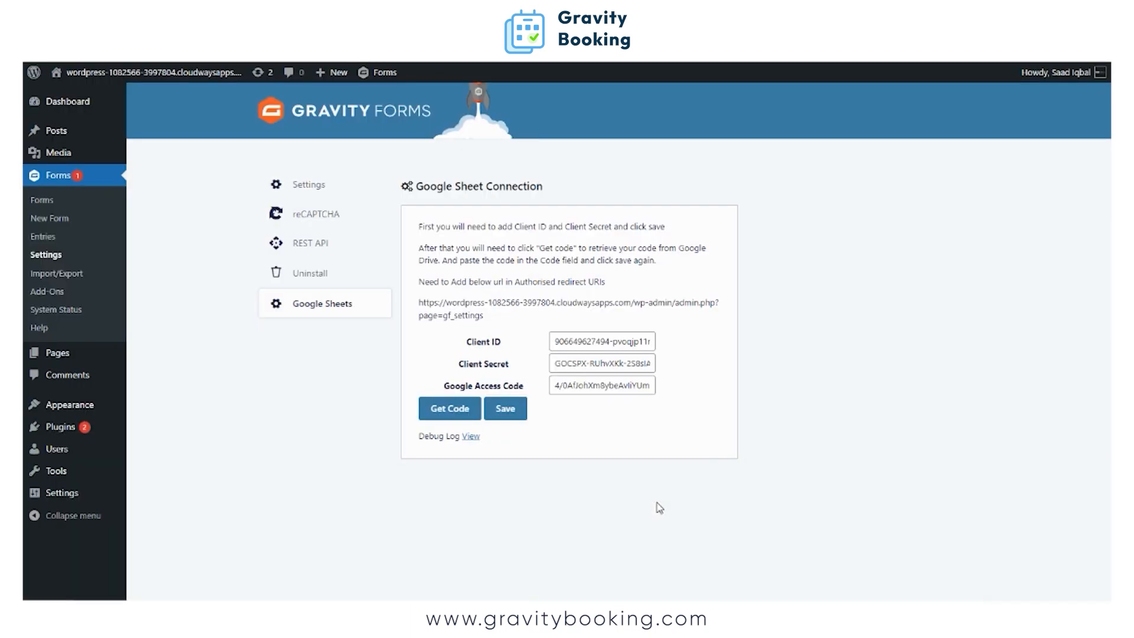
# Save the Google Sheet connection settings with the retrieved Google access code
pyautogui.click(508, 410)
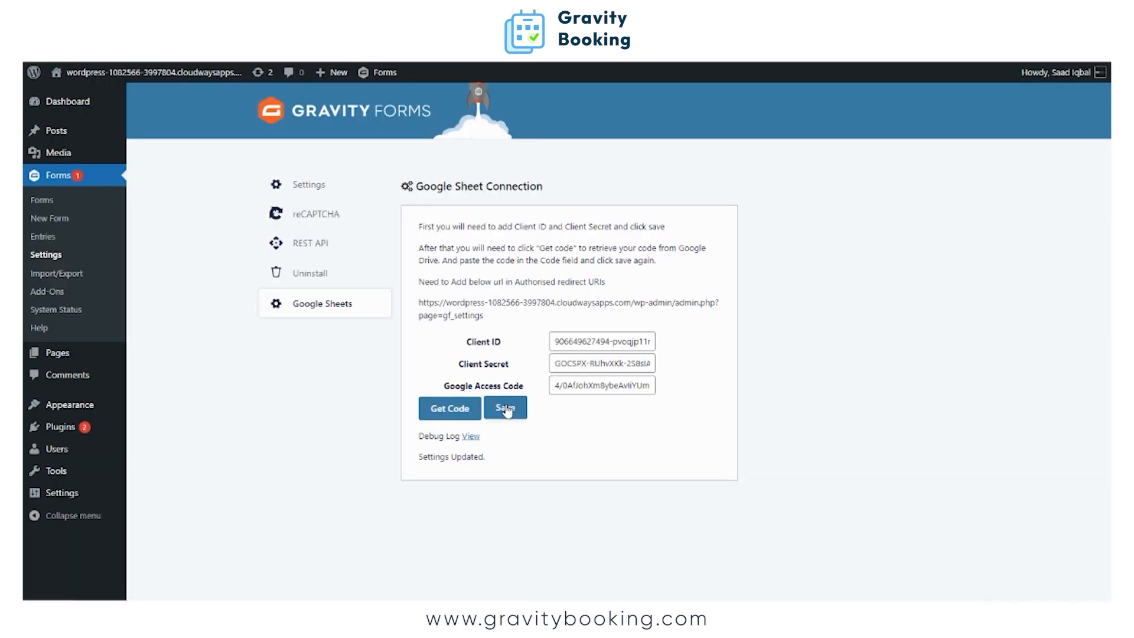
pyautogui.moveTo(486, 456); pyautogui.dragTo(368, 454)
pyautogui.click(551, 470)
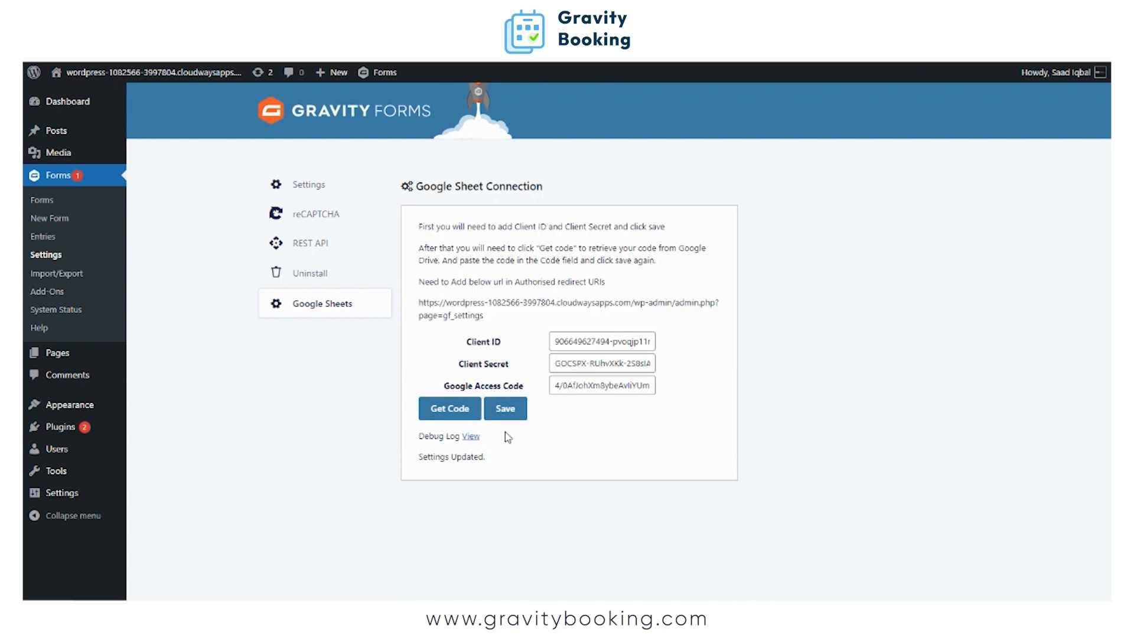
# Open the Google Sheets settings of the form "test form" and enable the Google Sheet Connector for this form
pyautogui.click(41, 200)
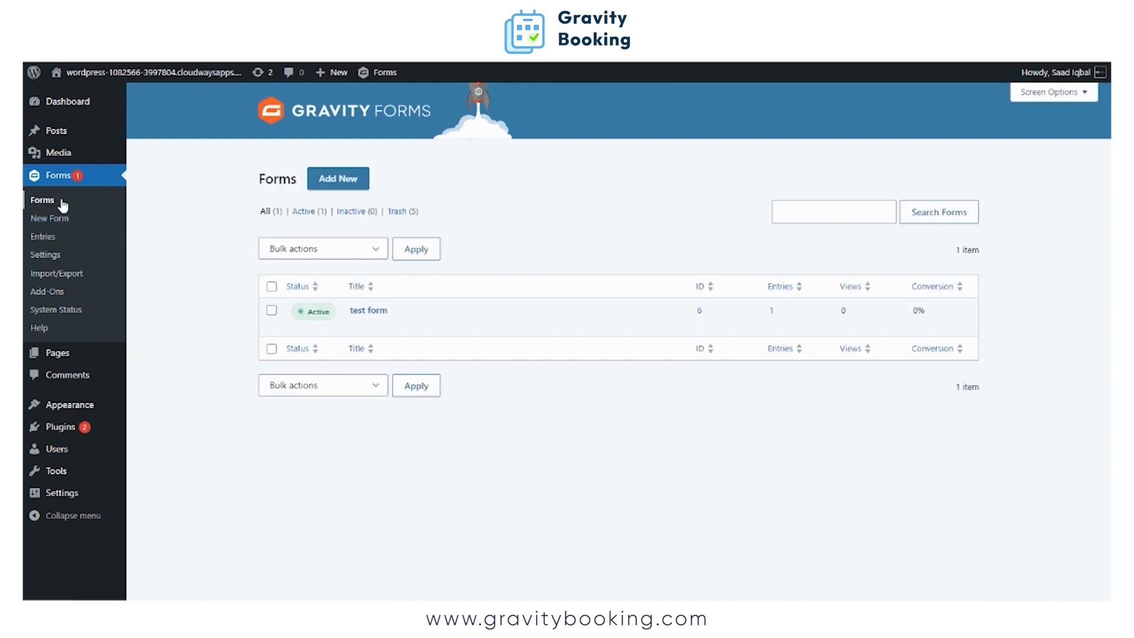
pyautogui.moveTo(387, 326)
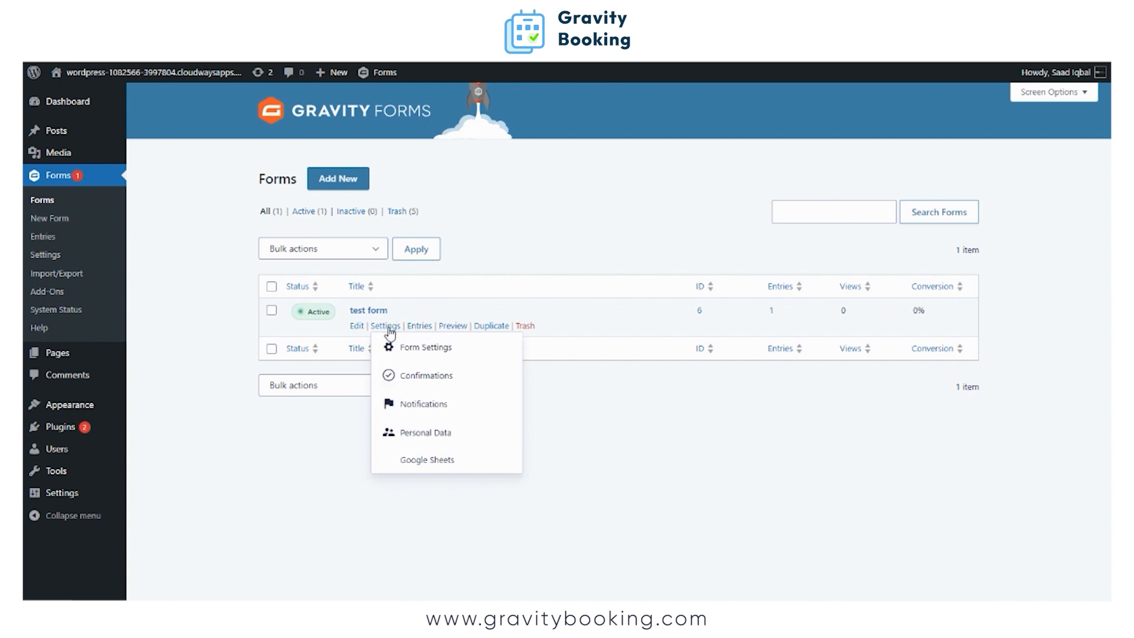
pyautogui.click(423, 459)
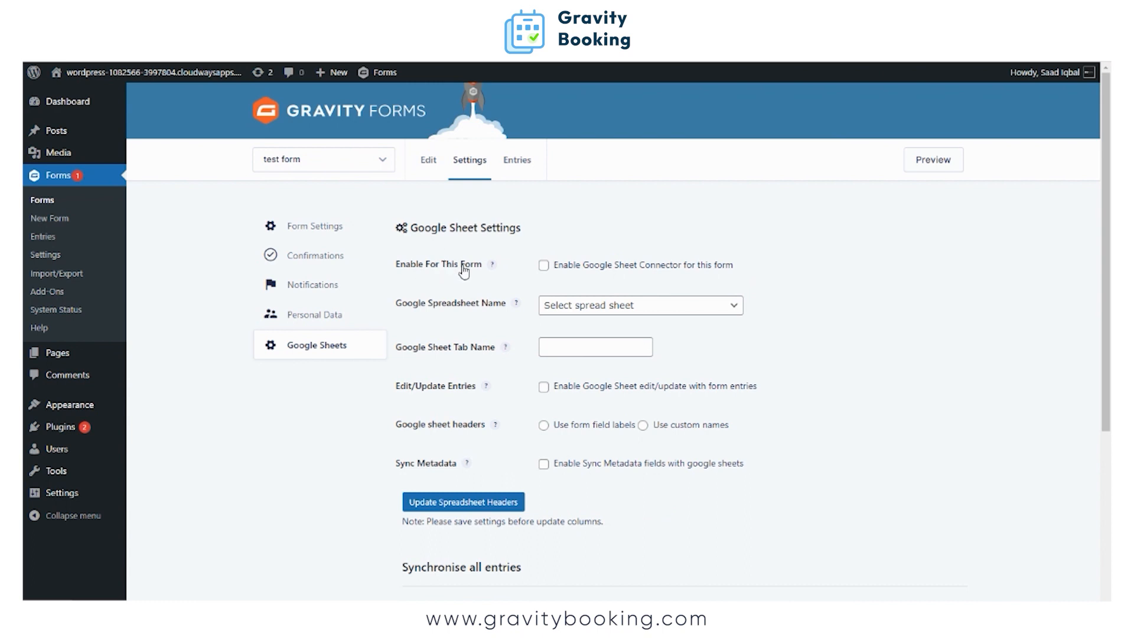
pyautogui.click(543, 265)
pyautogui.moveTo(619, 266); pyautogui.dragTo(734, 269)
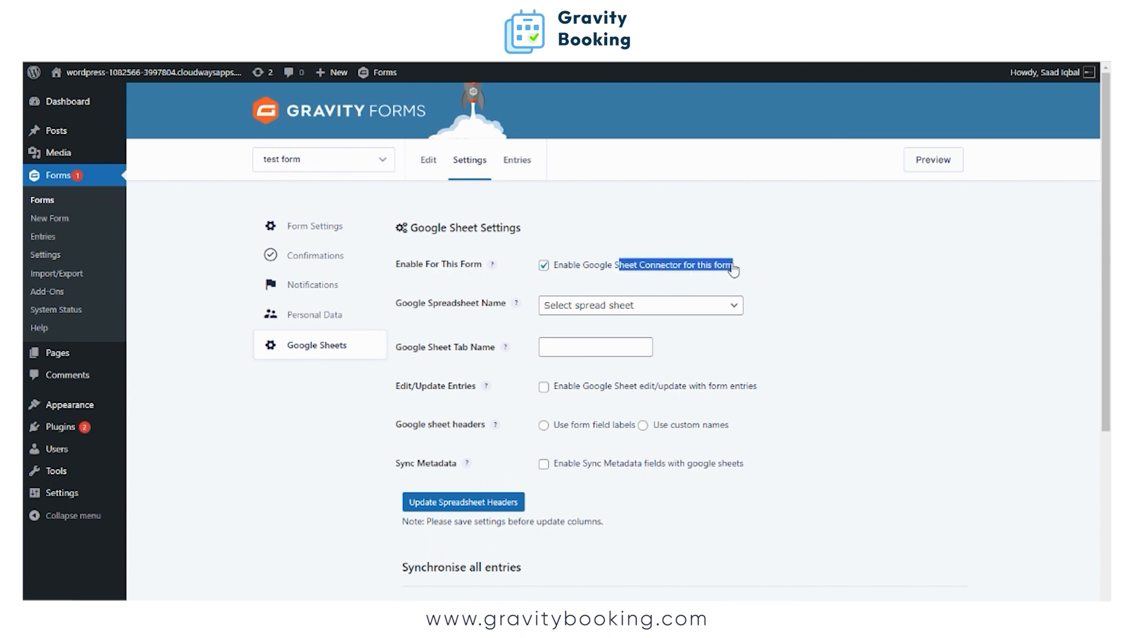
pyautogui.click(603, 304)
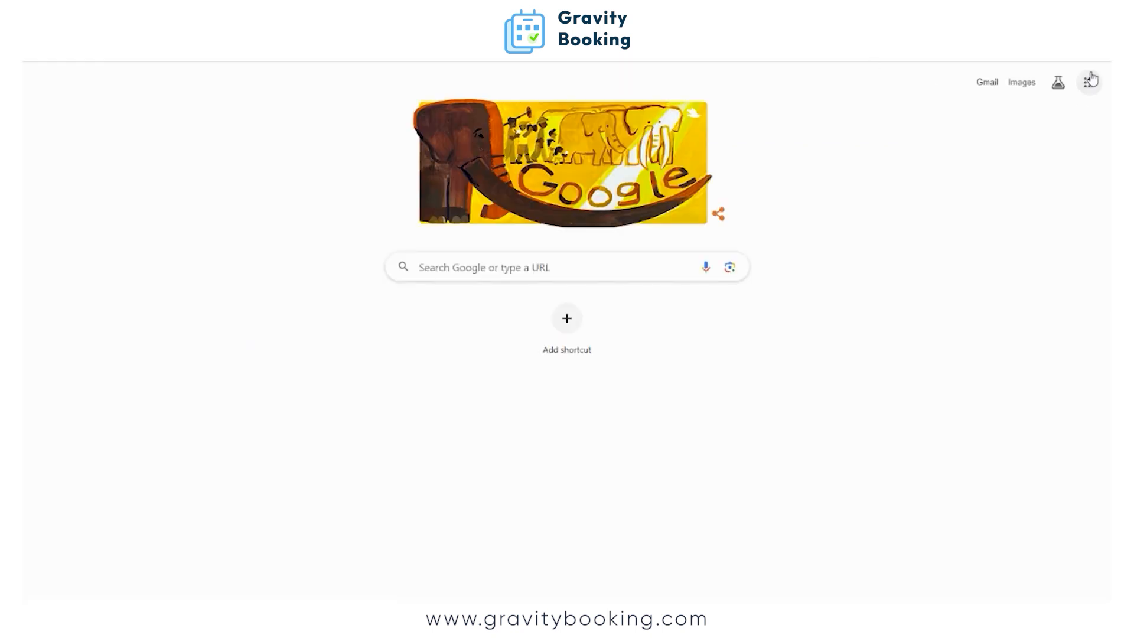
# Switch to Google Sheets from the Google start page and create a blank spreadsheet
pyautogui.click(1089, 82)
pyautogui.scroll(-5, 1055, 227)
pyautogui.click(1047, 172)
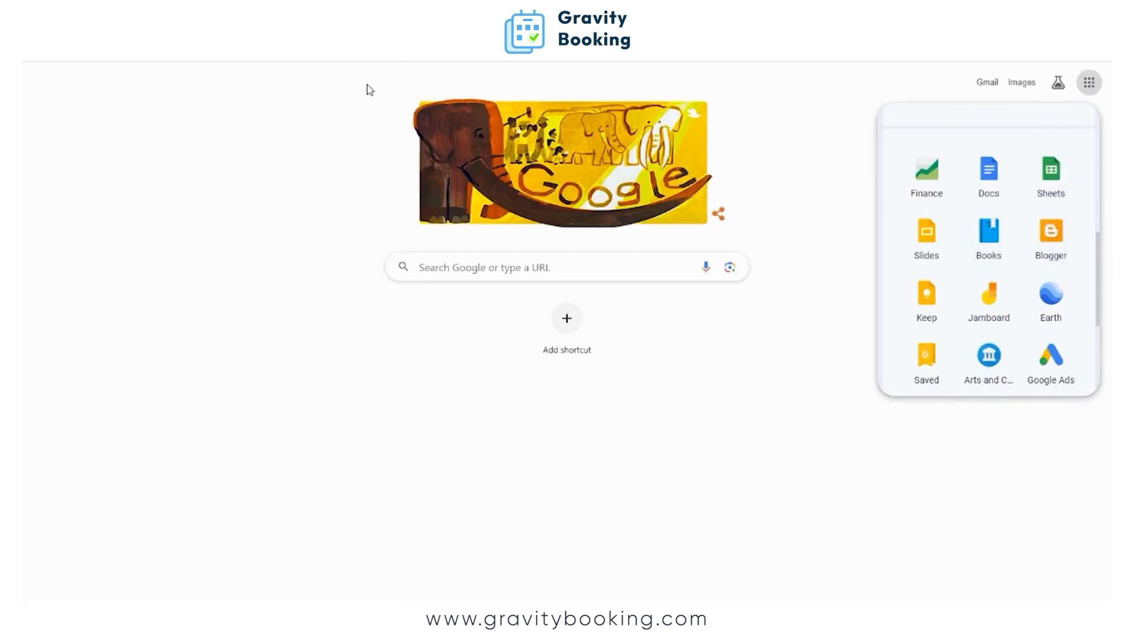
pyautogui.click(264, 187)
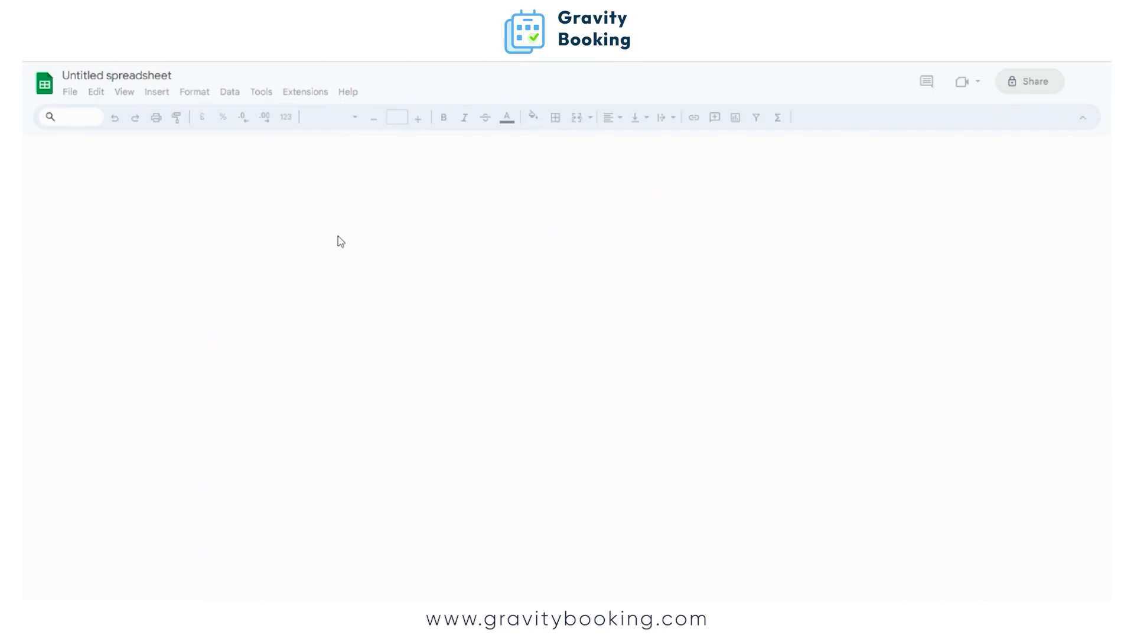
pyautogui.click(152, 232)
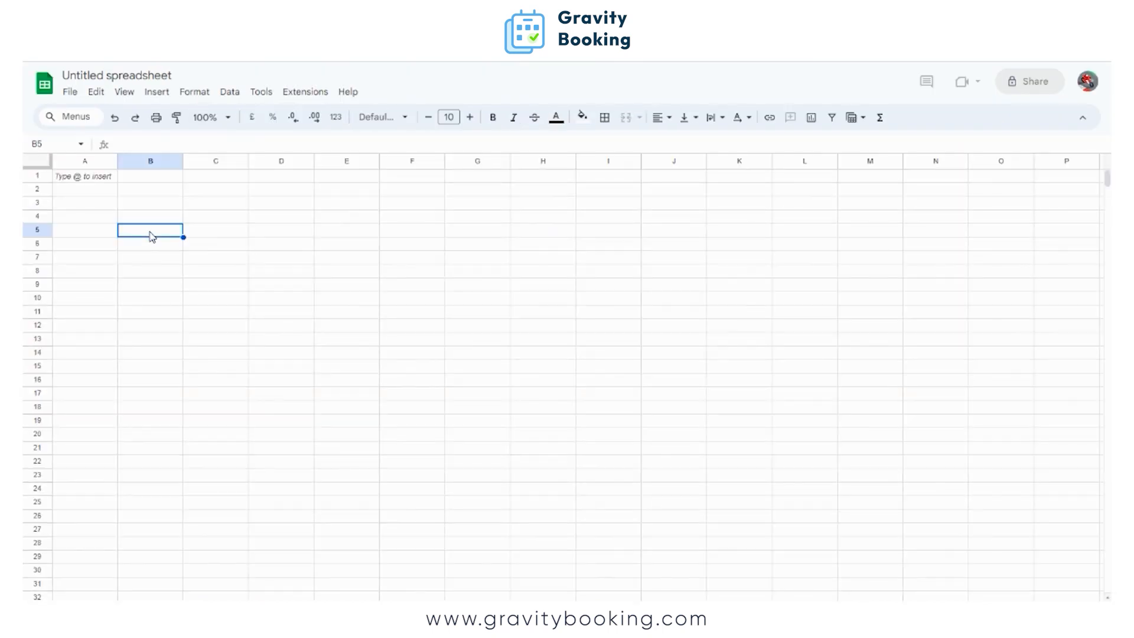
# Start renaming the new blank spreadsheet and clear its default title
pyautogui.click(70, 92)
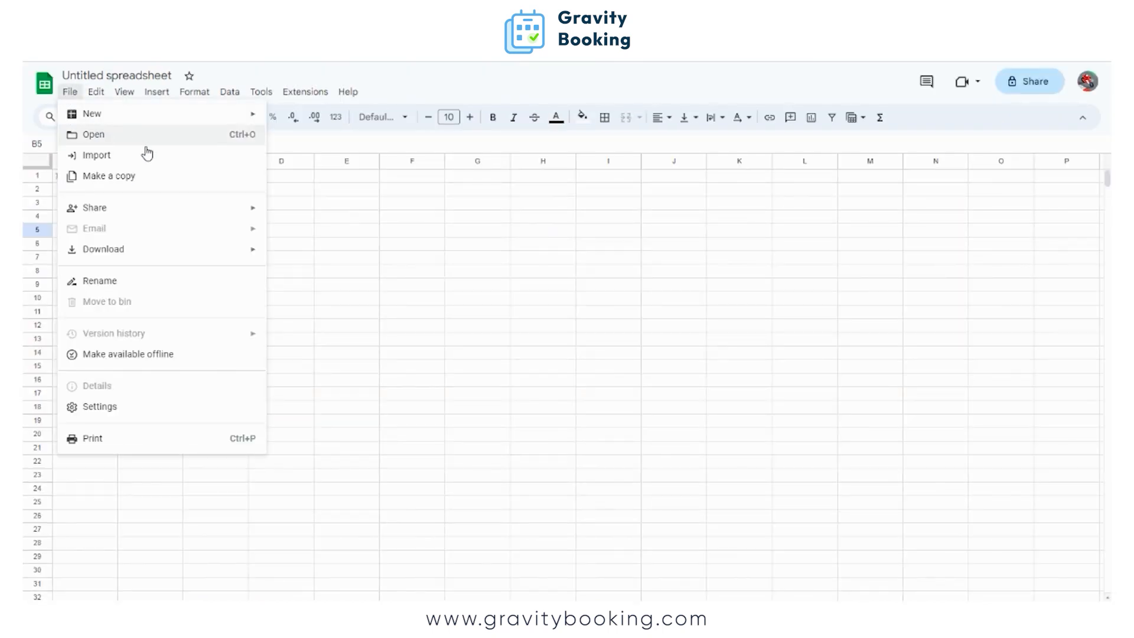
pyautogui.click(118, 281)
pyautogui.press('BackSpace')
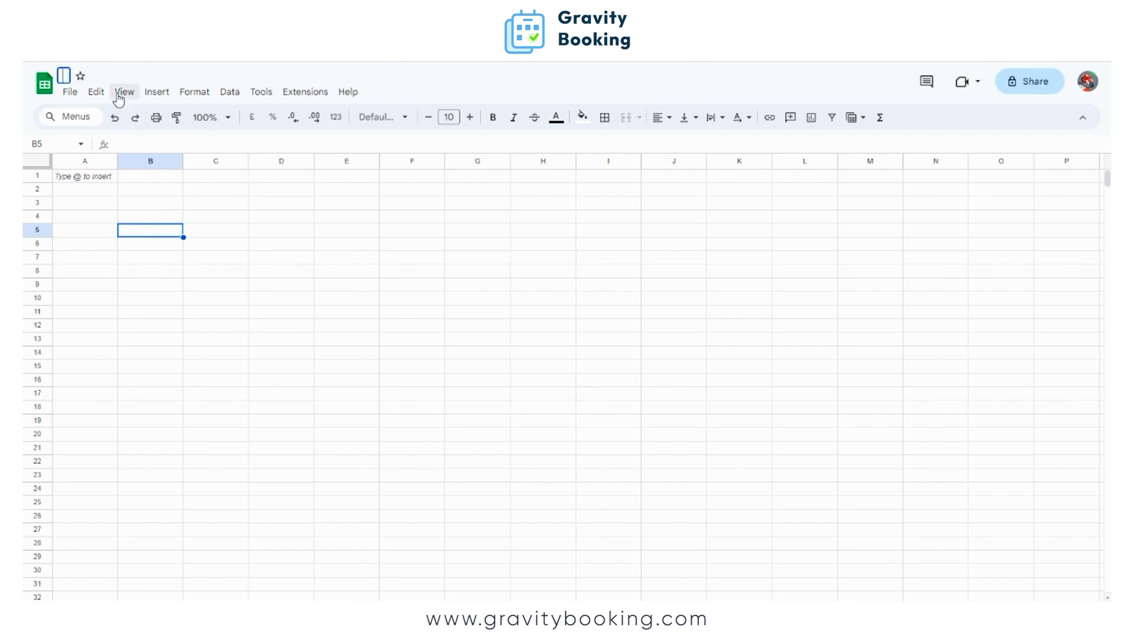